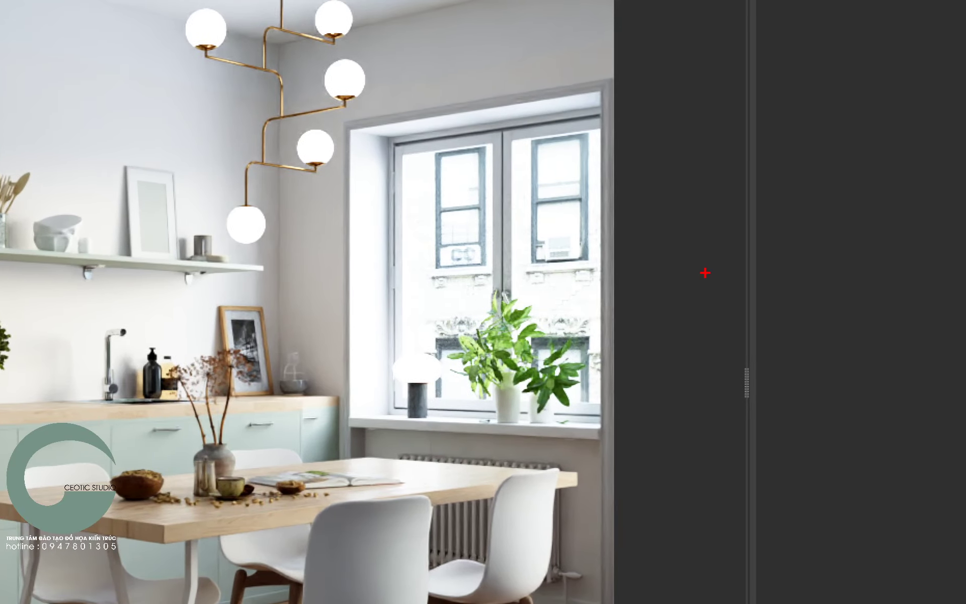
Annotate the reference render's window, backsplash, plant, upper cabinet edge and left kitchen edge
mouse_move(556, 147)
mouse_down()
mouse_move(646, 212)
mouse_move(476, 150)
mouse_up()
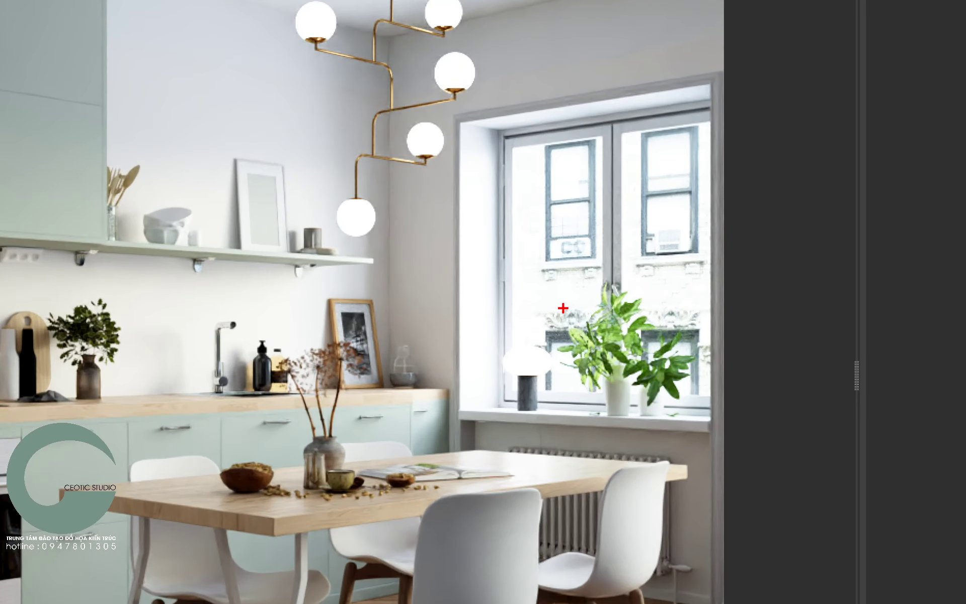
drag(499, 130, 438, 161)
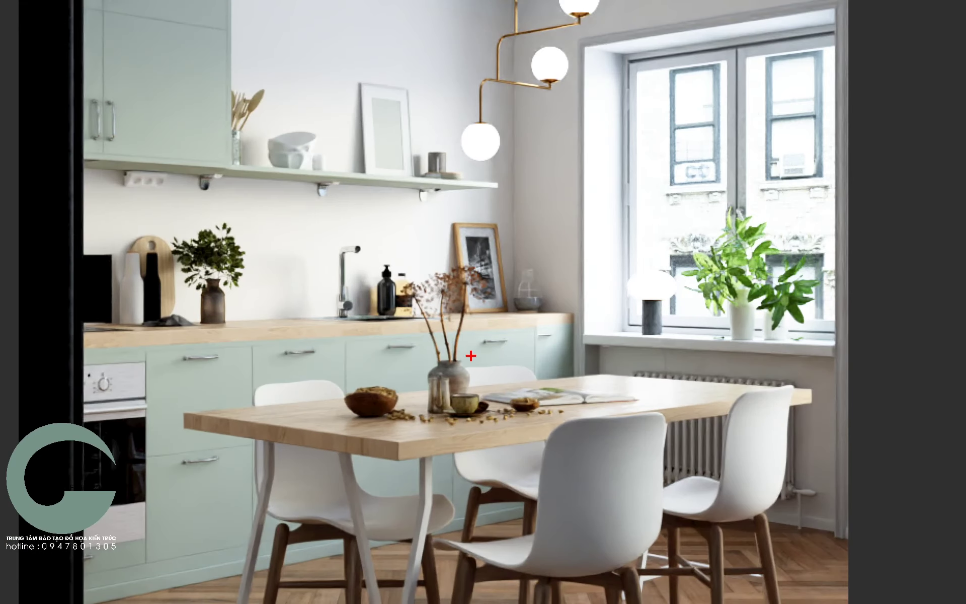
drag(517, 257, 270, 290)
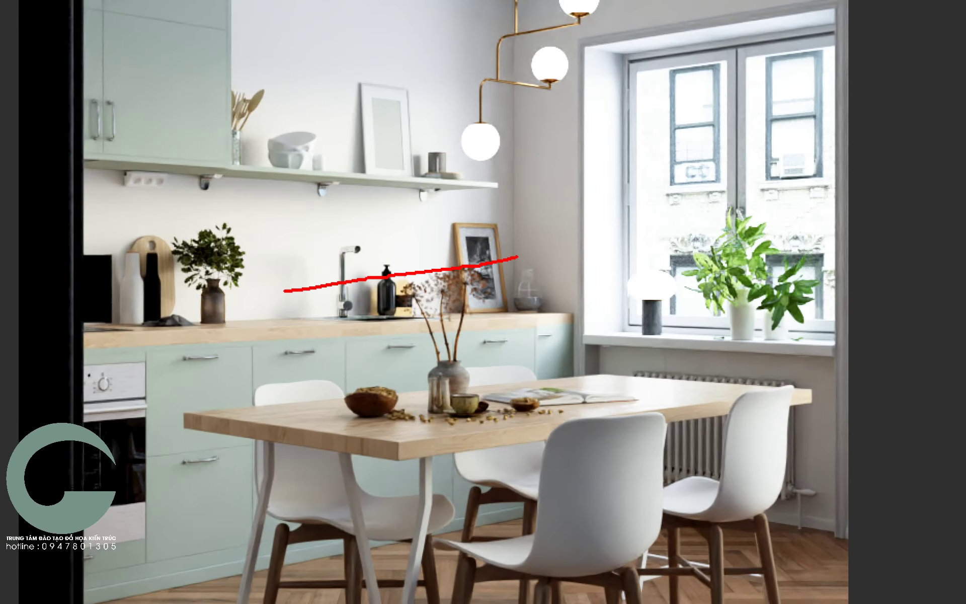
mouse_move(300, 250)
mouse_down()
mouse_move(324, 314)
mouse_move(352, 325)
mouse_up()
mouse_move(38, 56)
mouse_down()
mouse_move(157, 143)
mouse_move(171, 579)
mouse_up()
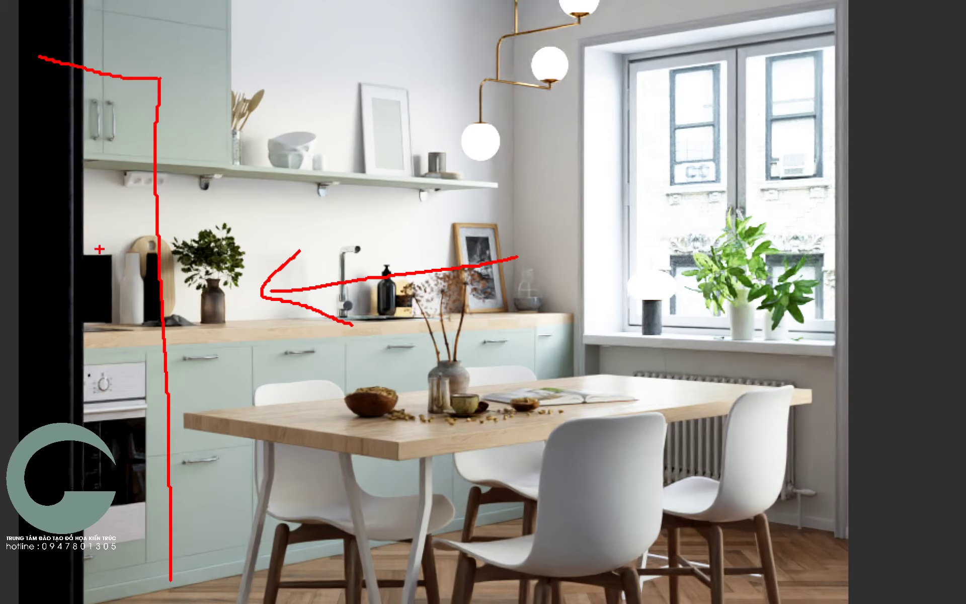
mouse_move(31, 46)
mouse_down()
mouse_move(126, 582)
mouse_move(181, 601)
mouse_up()
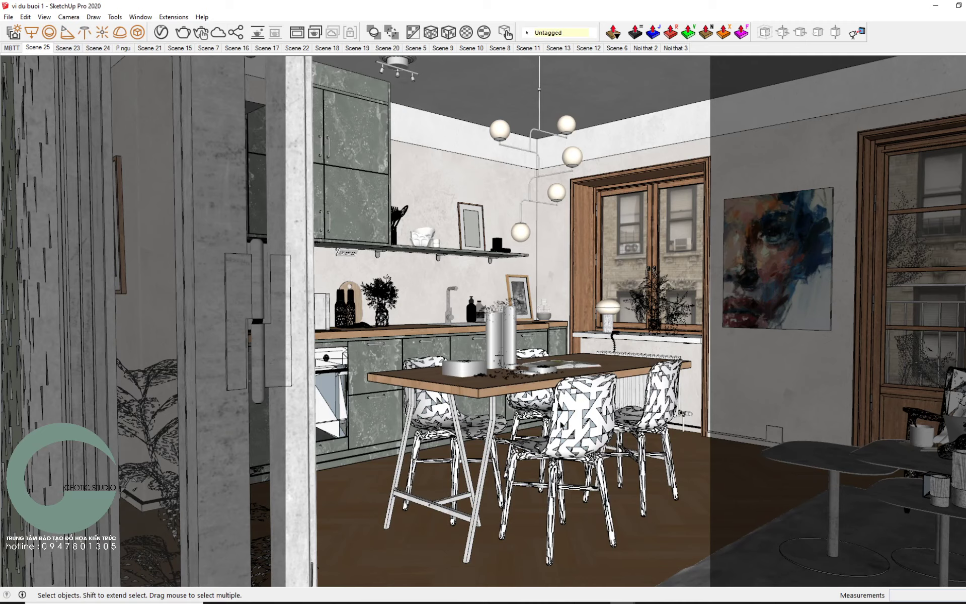
Delete the centre window's sash and glass, entering and leaving the facade group to check it
click(659, 227)
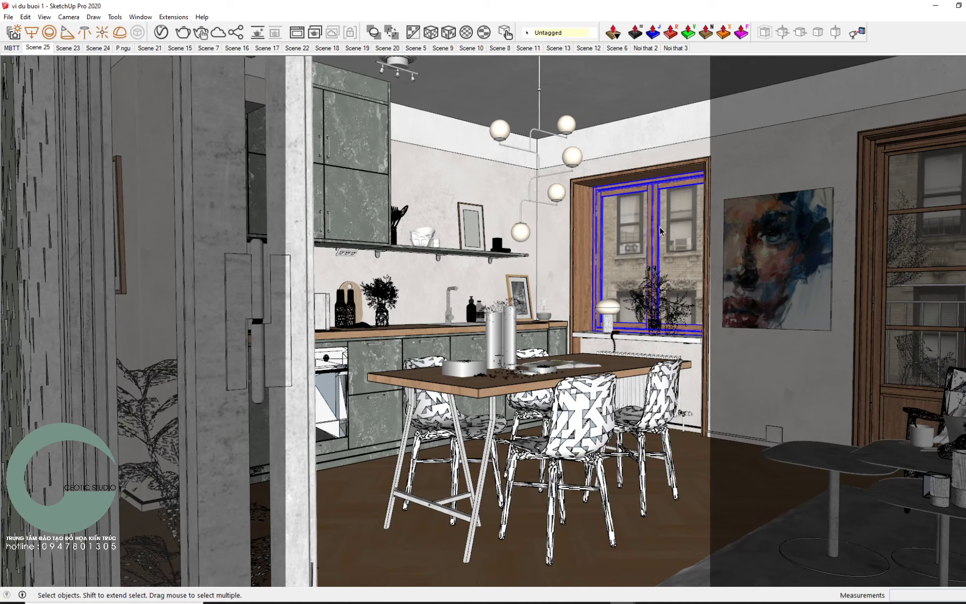
key(Delete)
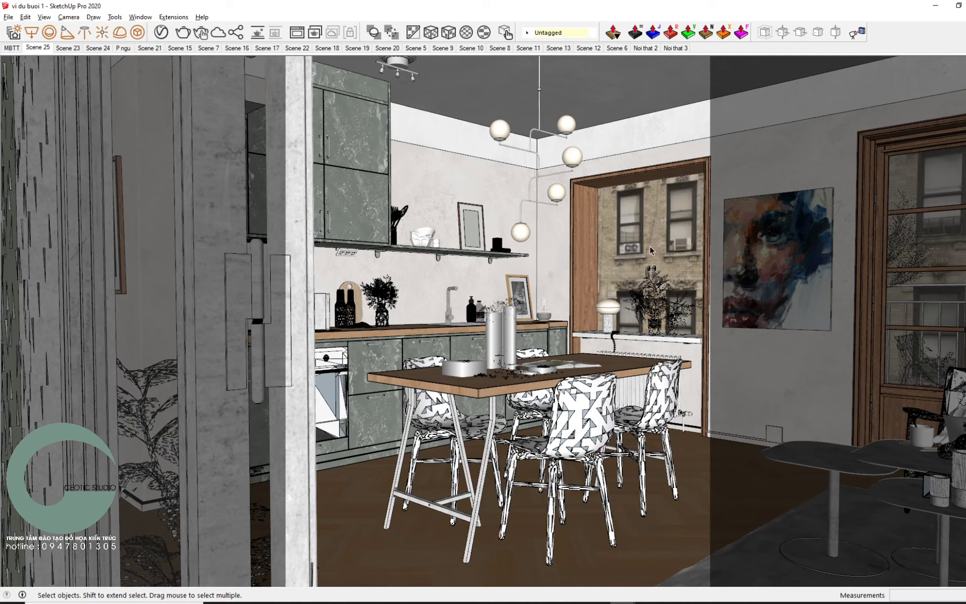
double_click(653, 242)
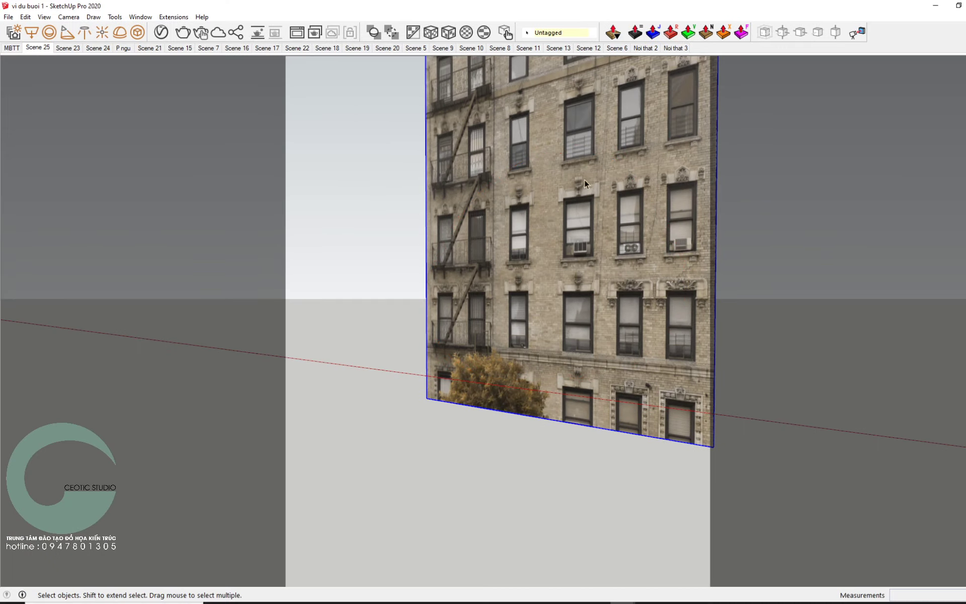
key(Escape)
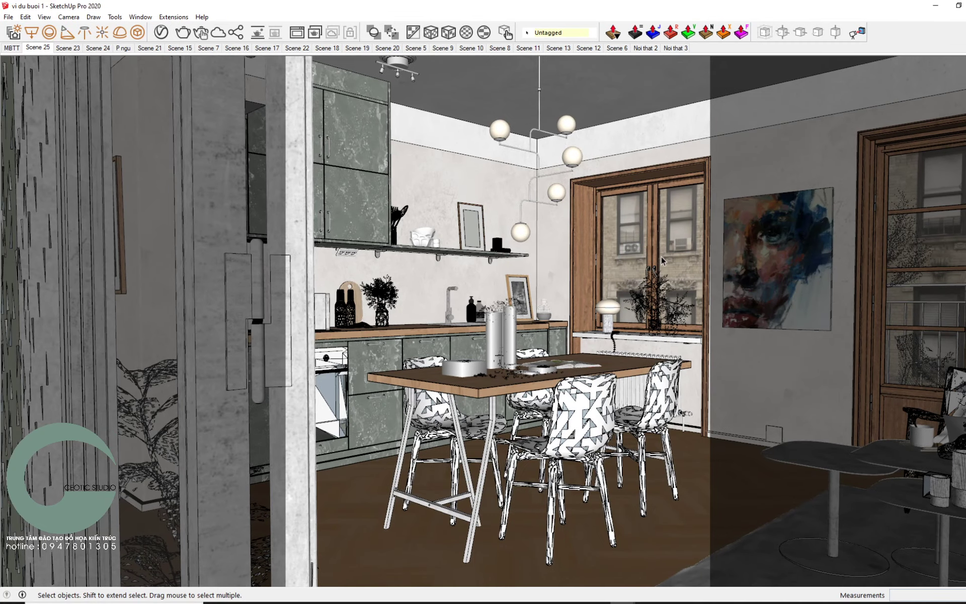
click(659, 224)
key(Delete)
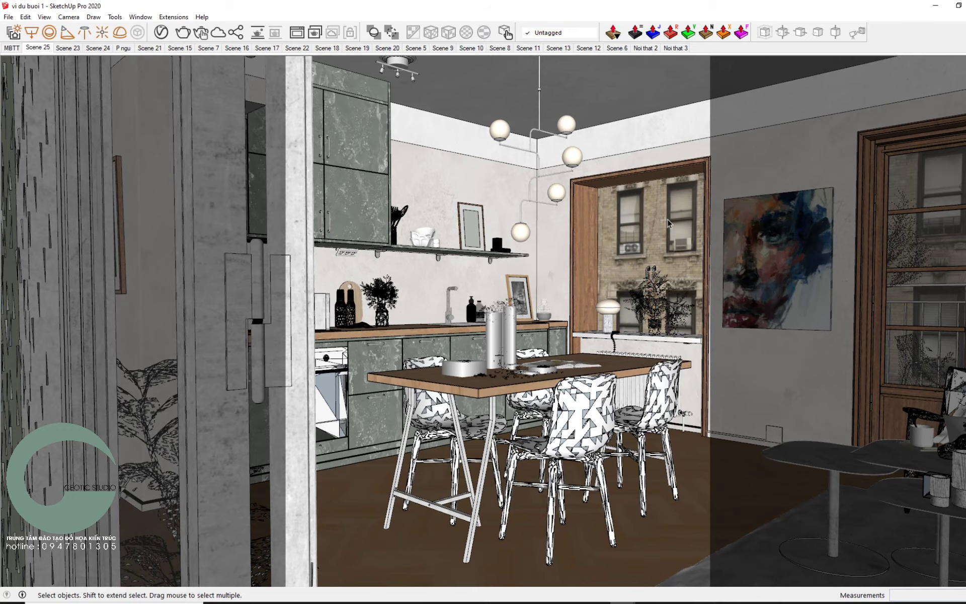
double_click(667, 218)
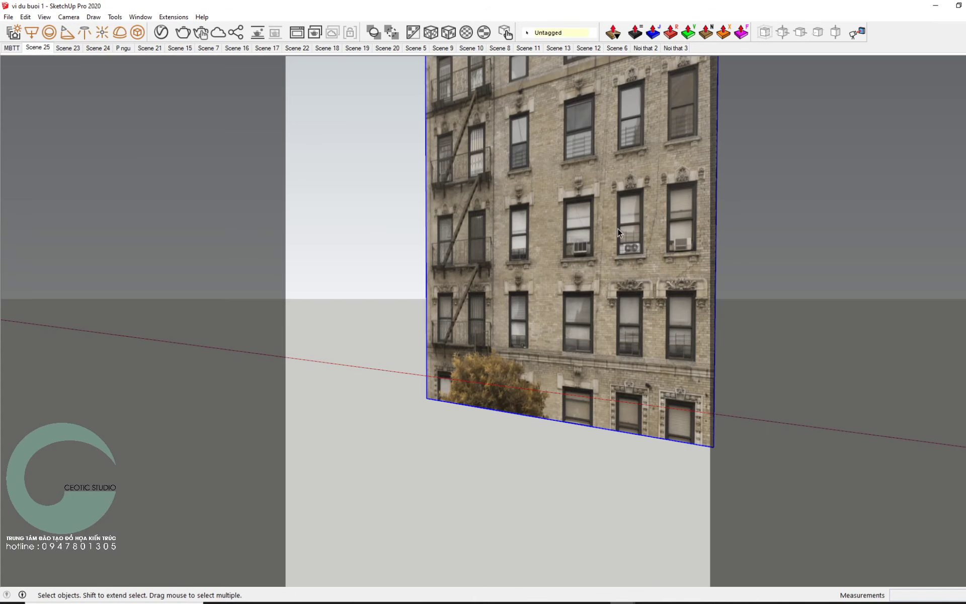
key(Escape)
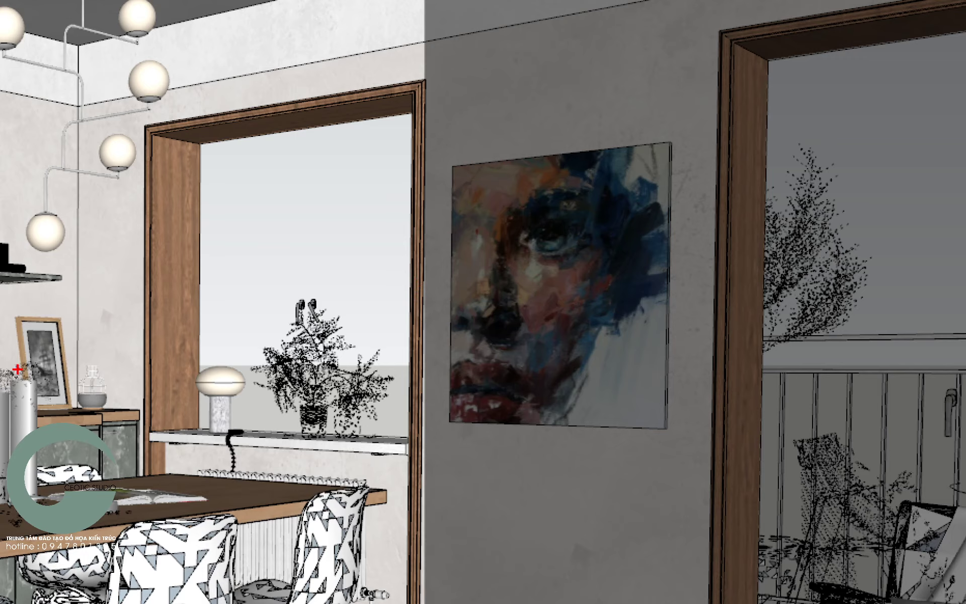
Mark the window opening, wall edge and painting, select the right window frame, and centre the facade
drag(64, 373, 319, 372)
drag(356, 248, 339, 382)
mouse_move(373, 282)
mouse_down()
mouse_move(516, 339)
mouse_move(896, 280)
mouse_up()
click(888, 311)
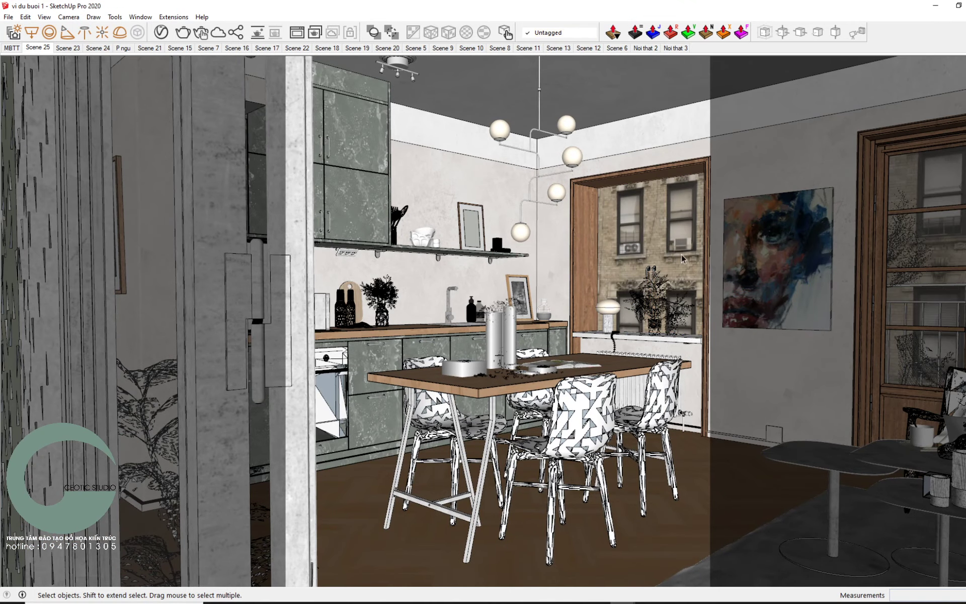
click(932, 261)
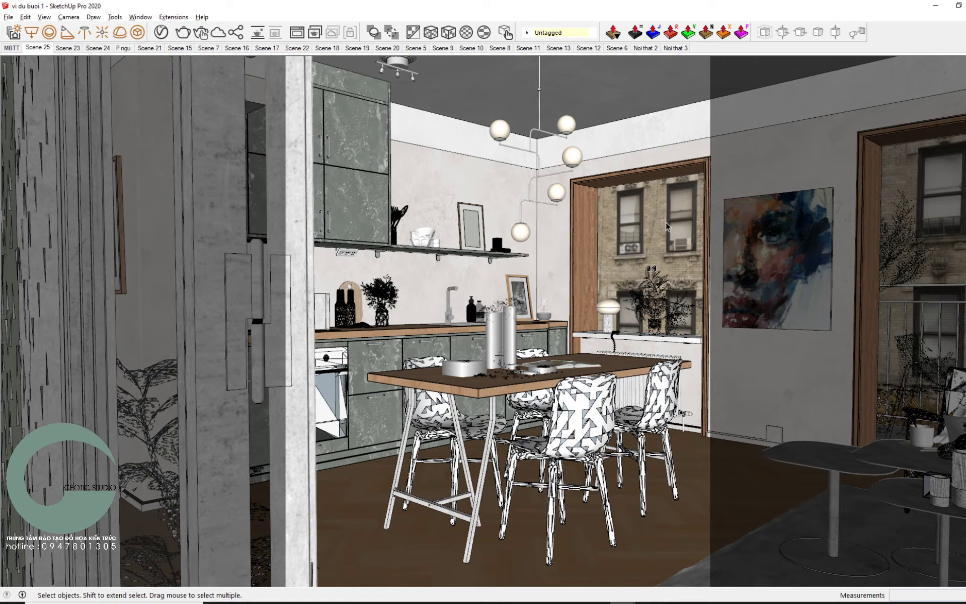
scroll(671, 241, up, 6)
scroll(671, 246, down, 6)
shift+middle_drag(654, 226, 492, 302)
Draw a rectangle over the facade, erase its dividing edge, and select the resulting plain face
key(r)
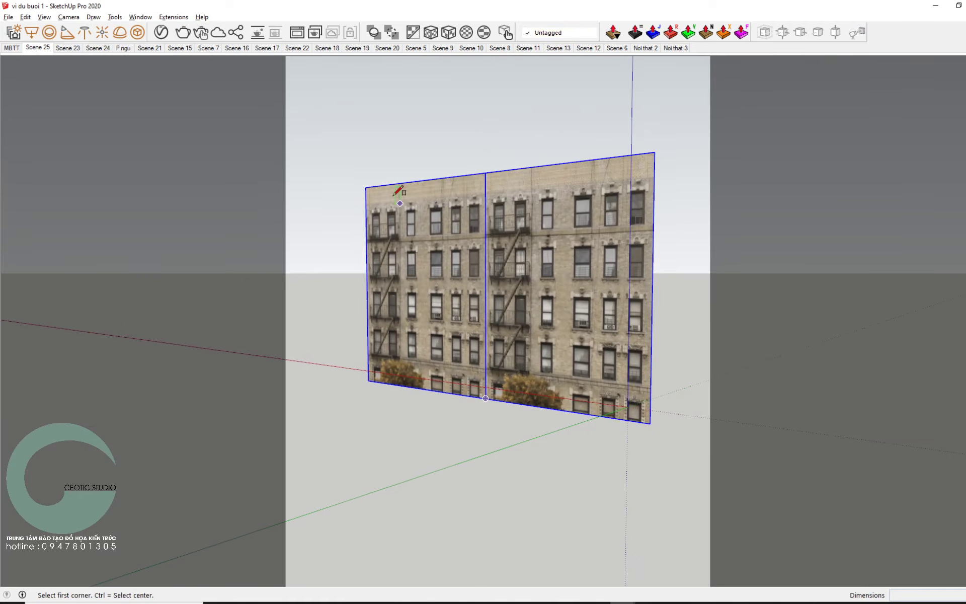
click(366, 186)
click(650, 423)
key(space)
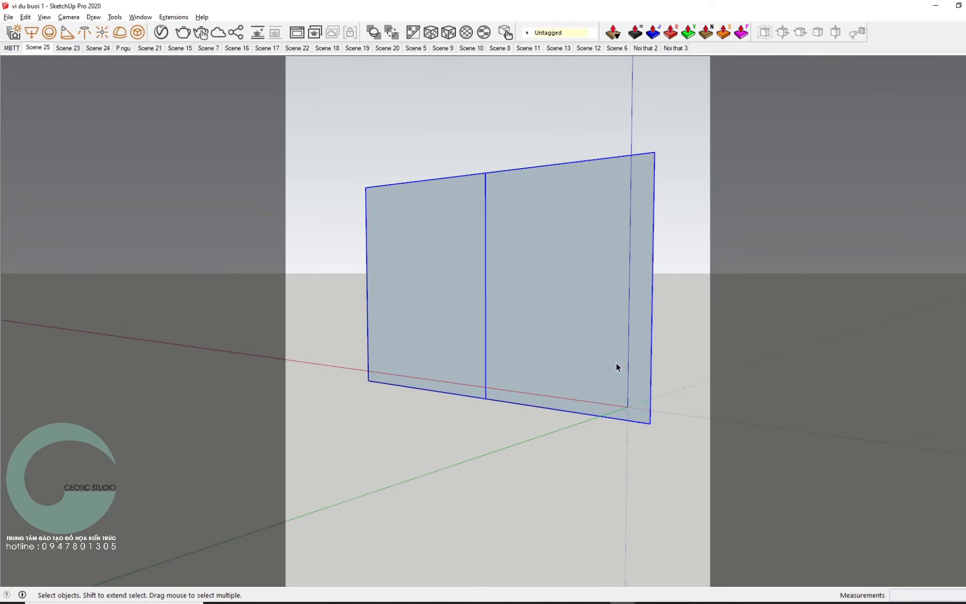
click(485, 302)
key(Delete)
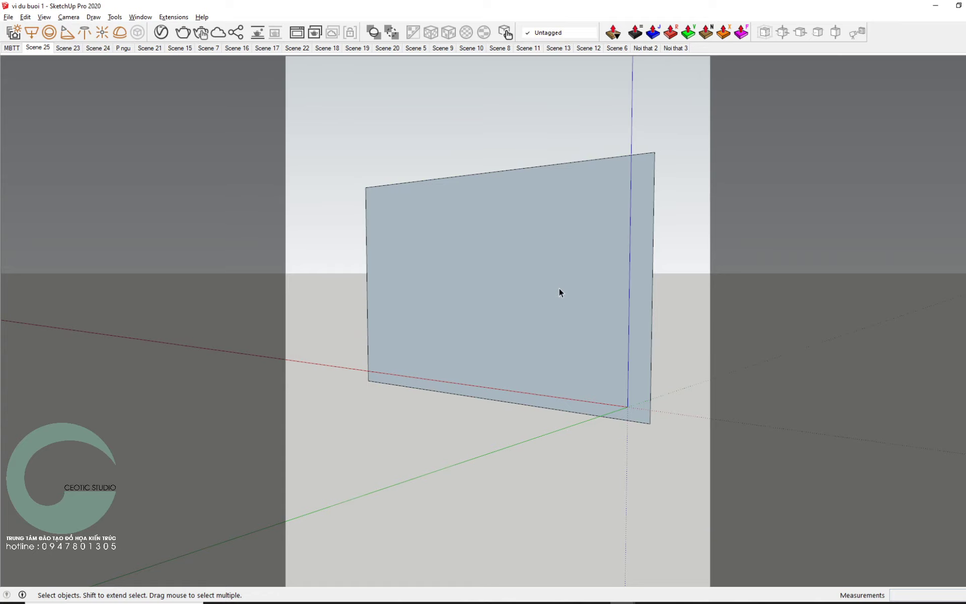
middle_drag(559, 288, 614, 345)
click(614, 319)
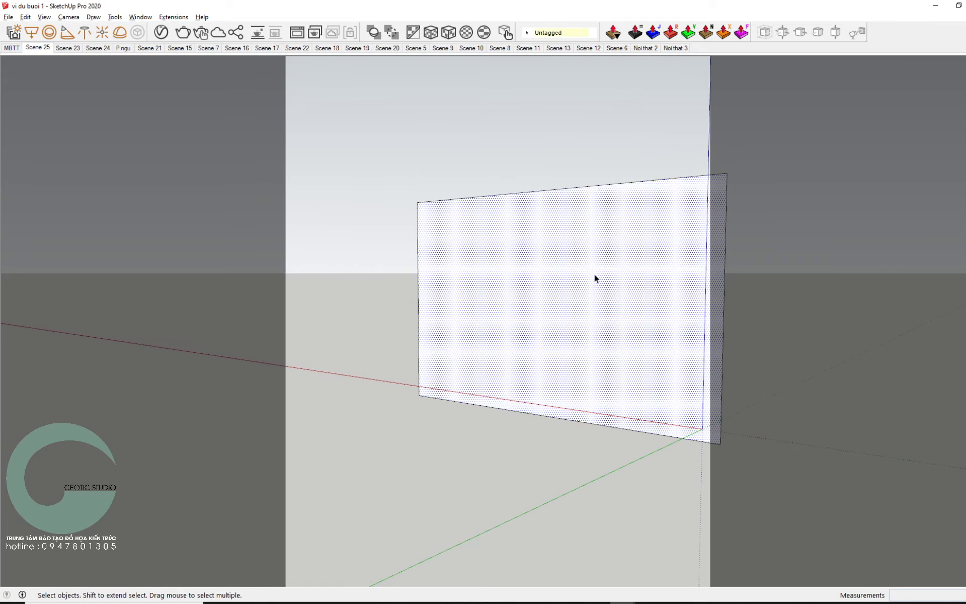
key(alt+Tab)
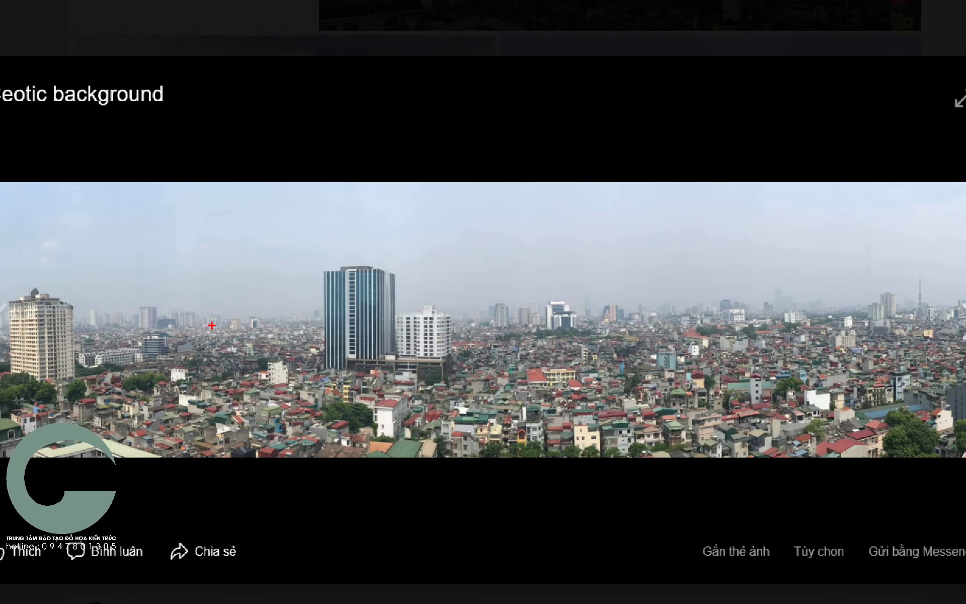
drag(212, 325, 273, 326)
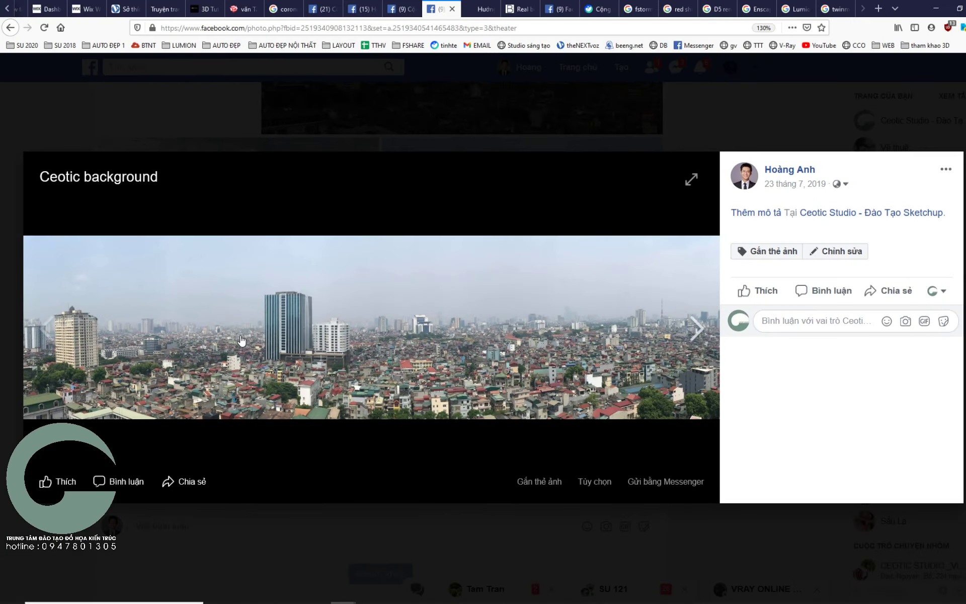
key(alt+Tab)
middle_drag(503, 286, 510, 261)
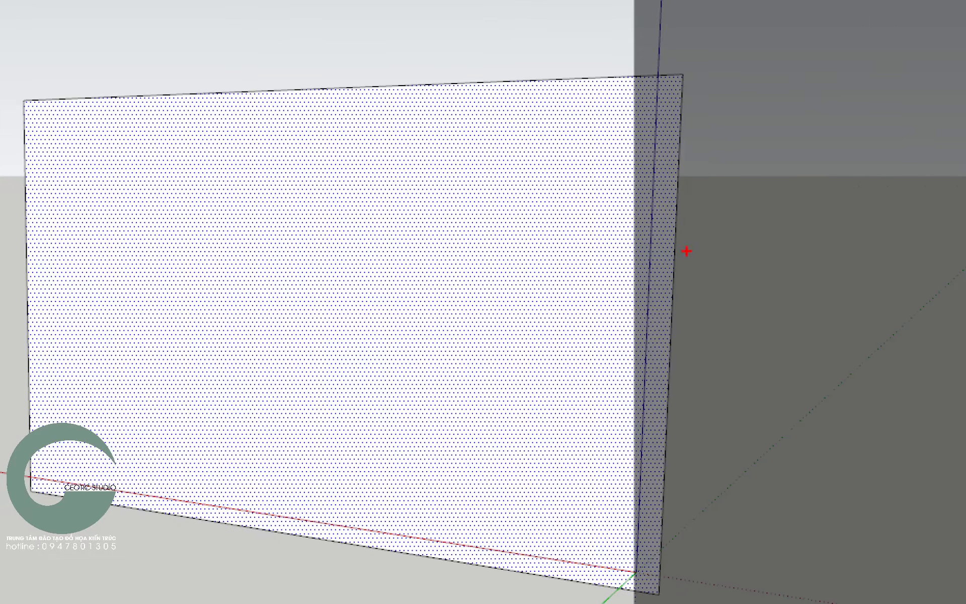
Paint the backdrop plane with the light pink Color A01 material
drag(685, 252, 675, 356)
drag(649, 260, 595, 346)
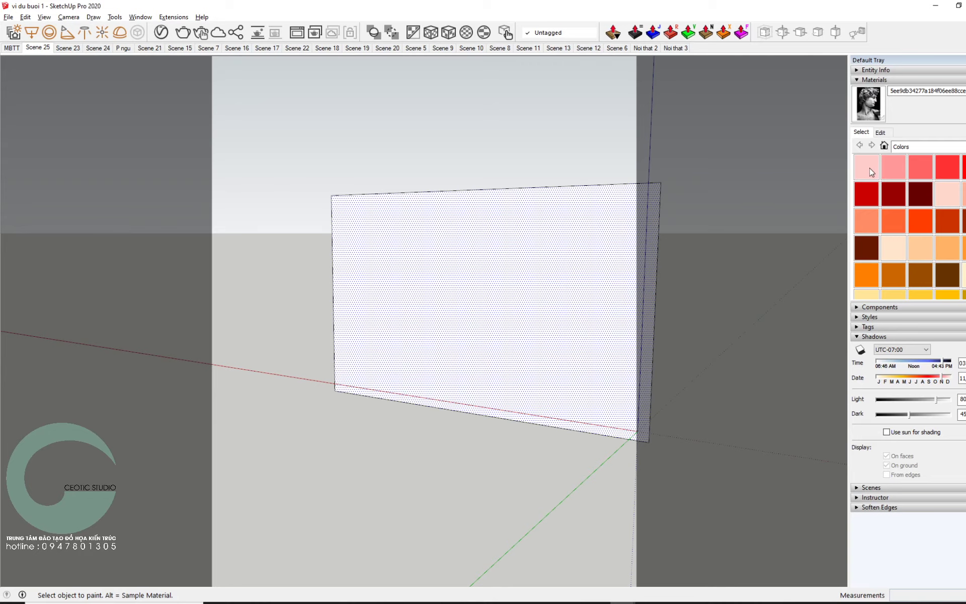
click(866, 166)
click(496, 291)
scroll(528, 274, down, 2)
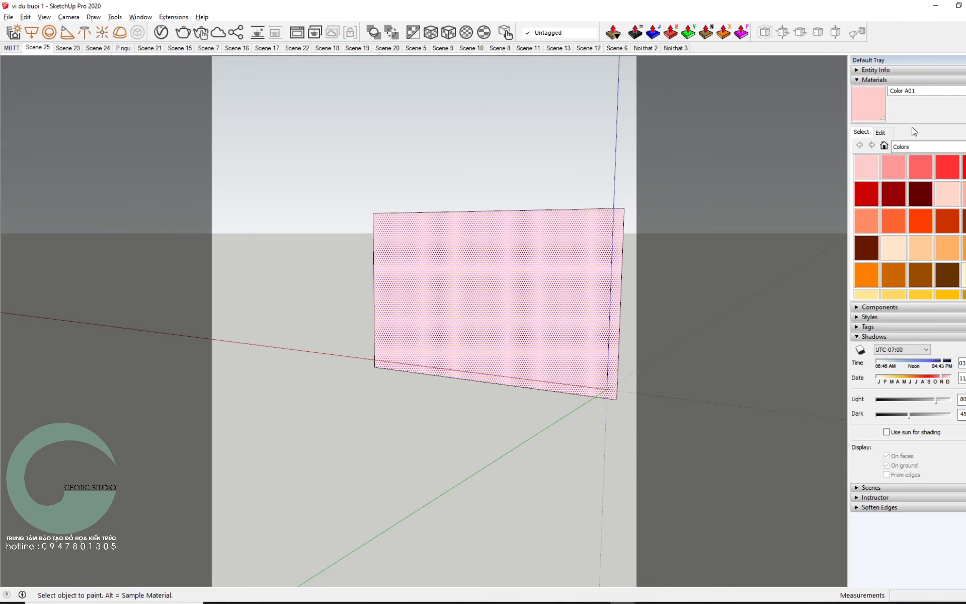
Load the city panorama photo from the Desktop as Color A01's texture image
click(883, 132)
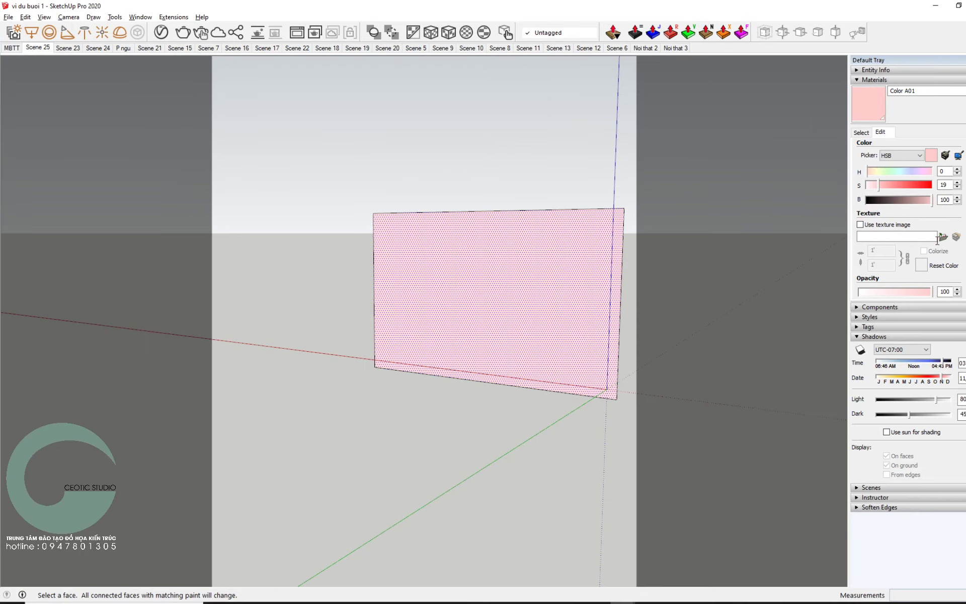
click(942, 237)
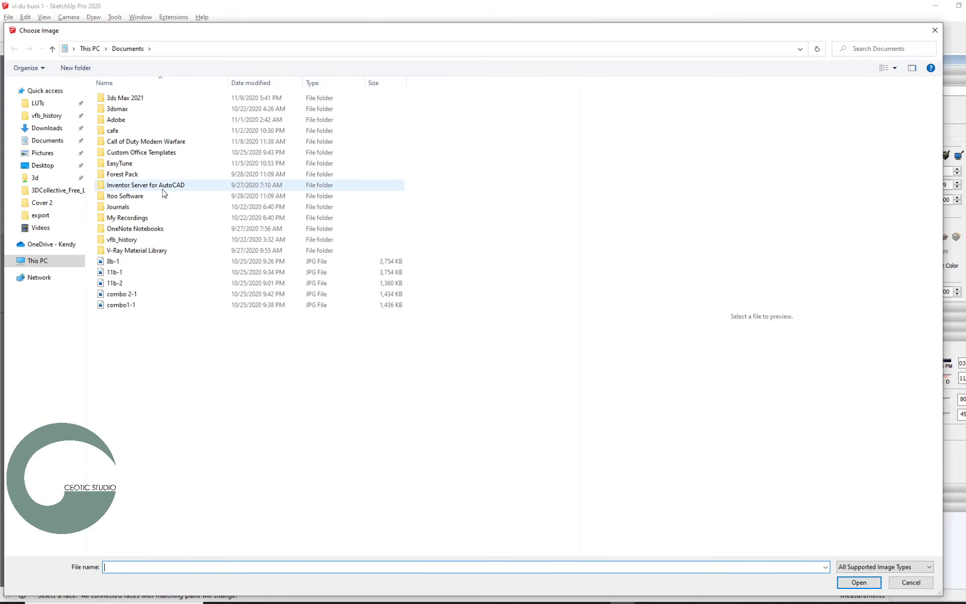
click(49, 165)
click(302, 118)
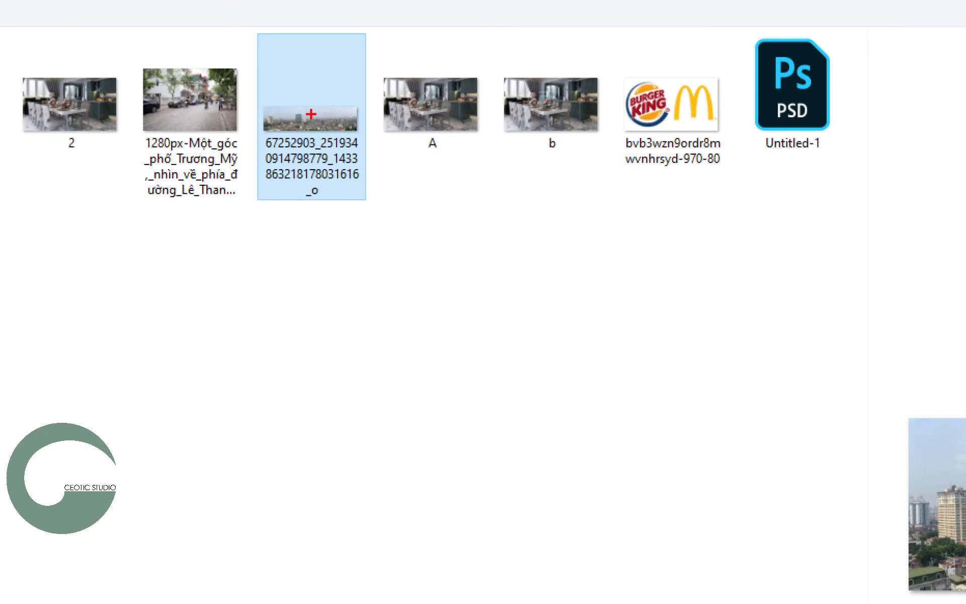
double_click(297, 132)
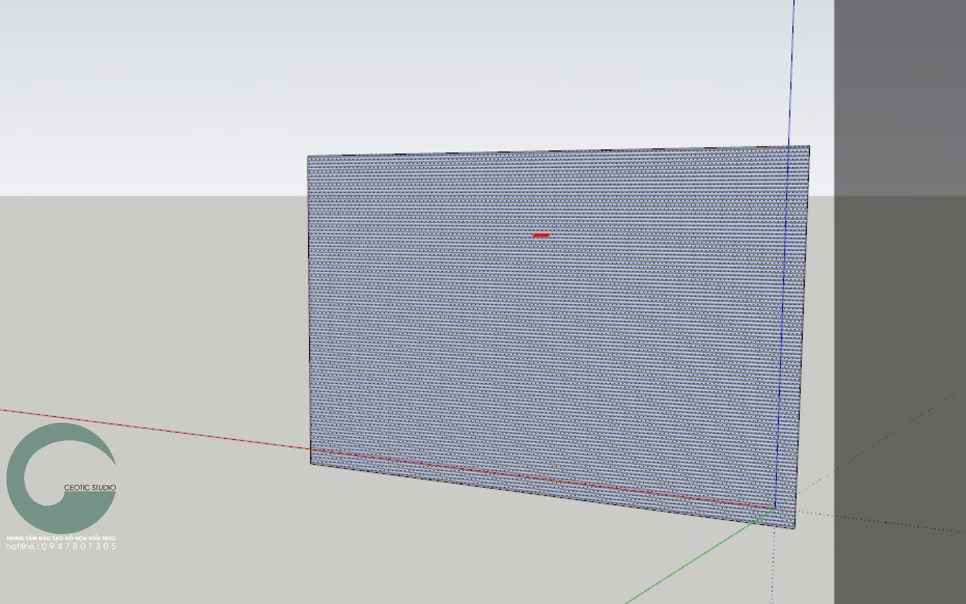
Set the Color A01 texture width to 10000 mm and return to the Scene 25 view
drag(488, 251, 484, 269)
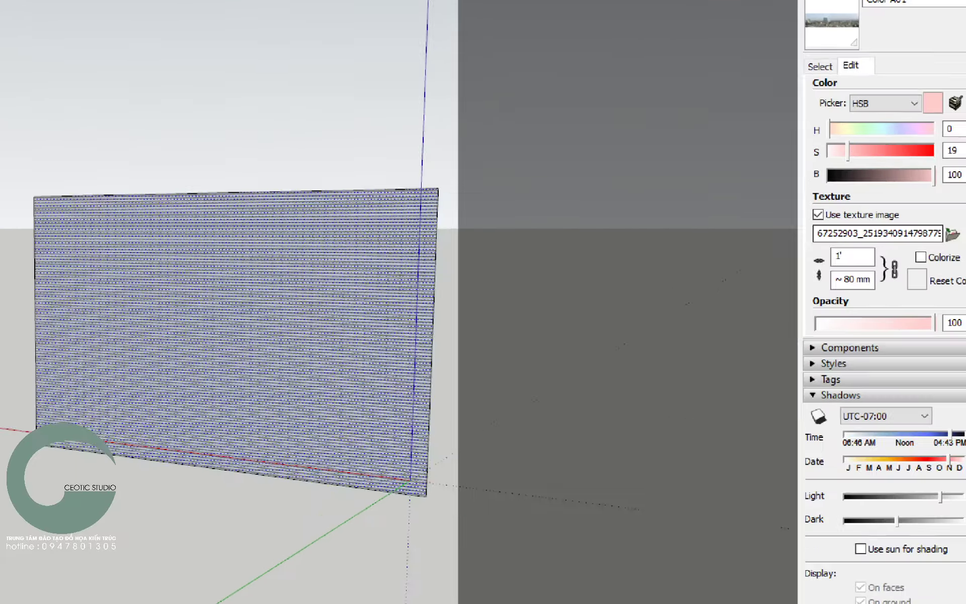
drag(878, 234, 873, 241)
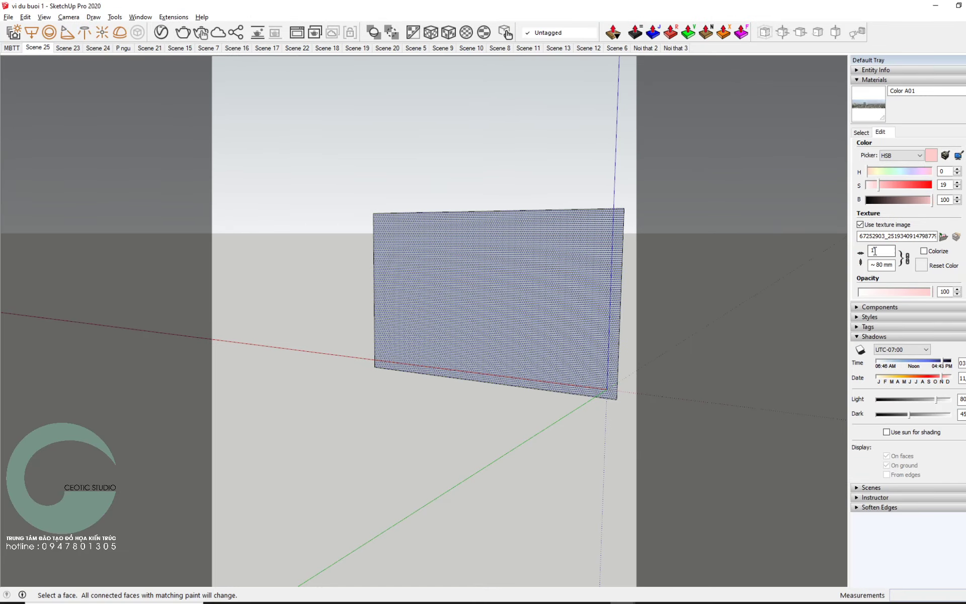
double_click(878, 250)
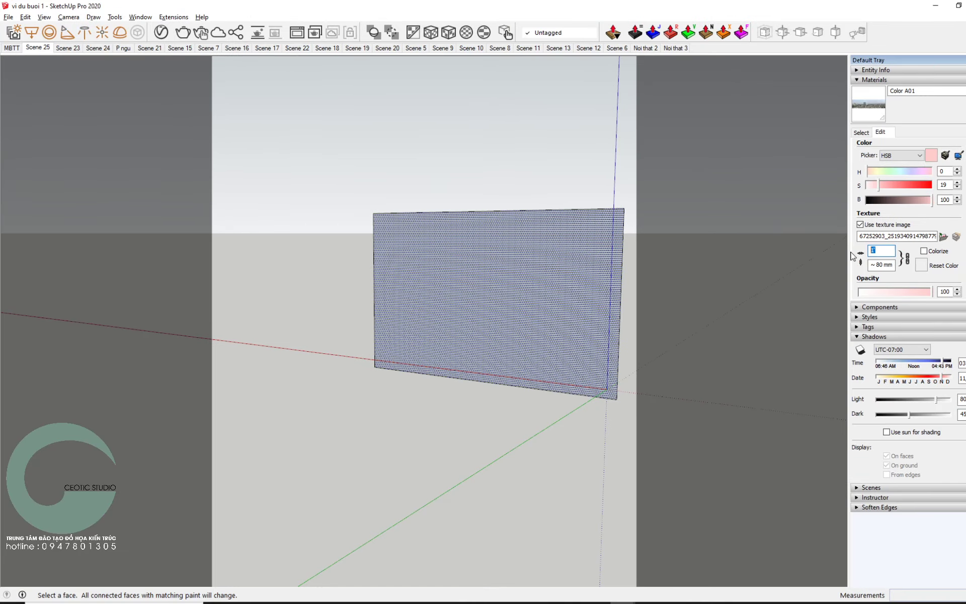
text(100)
key(Return)
text(0)
key(Return)
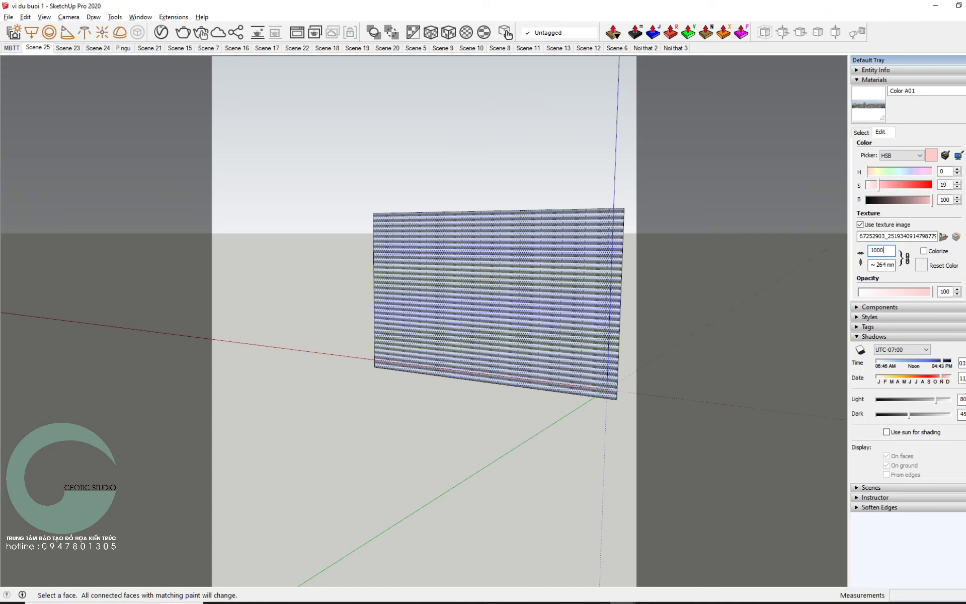
text(0)
key(Return)
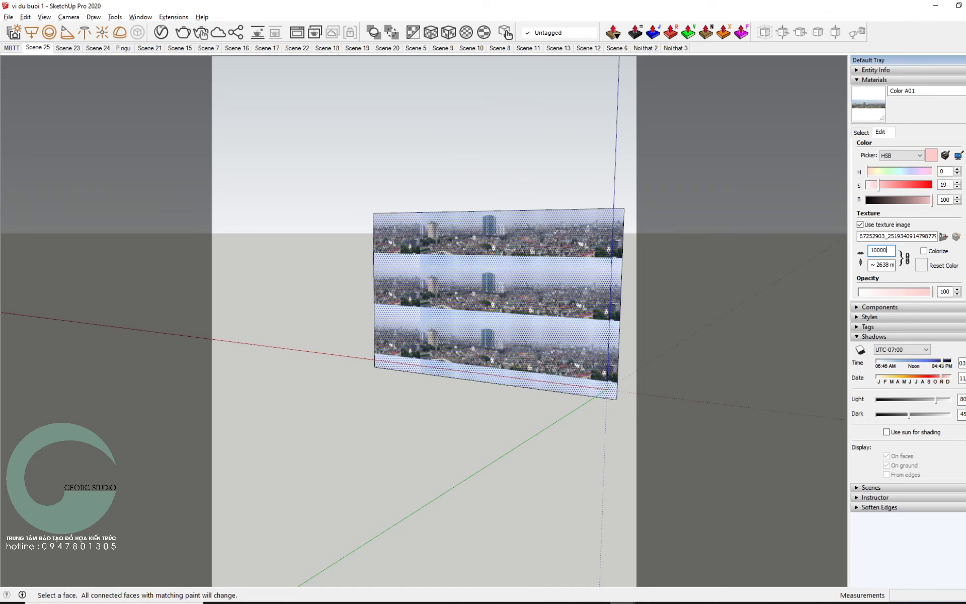
key(space)
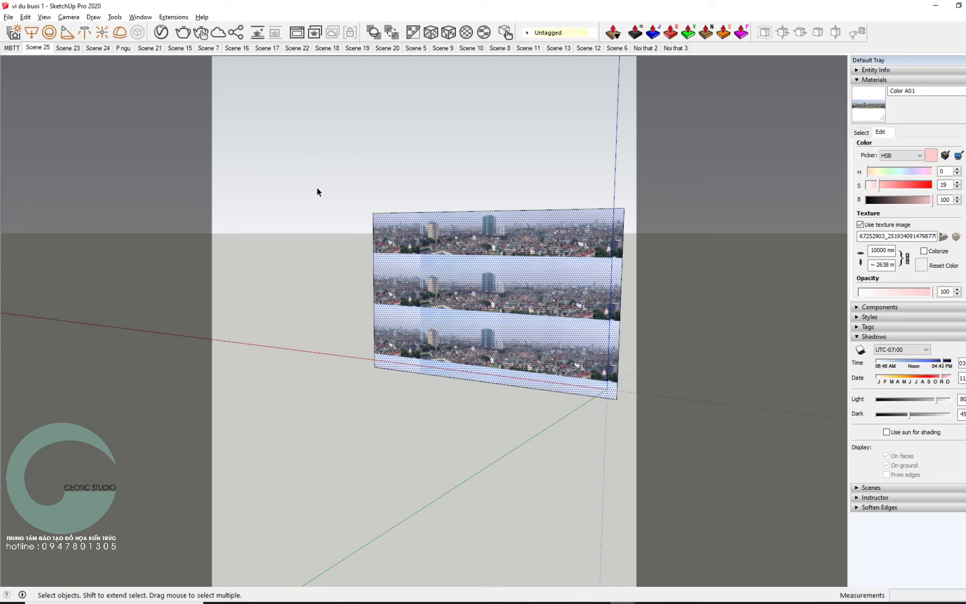
click(37, 48)
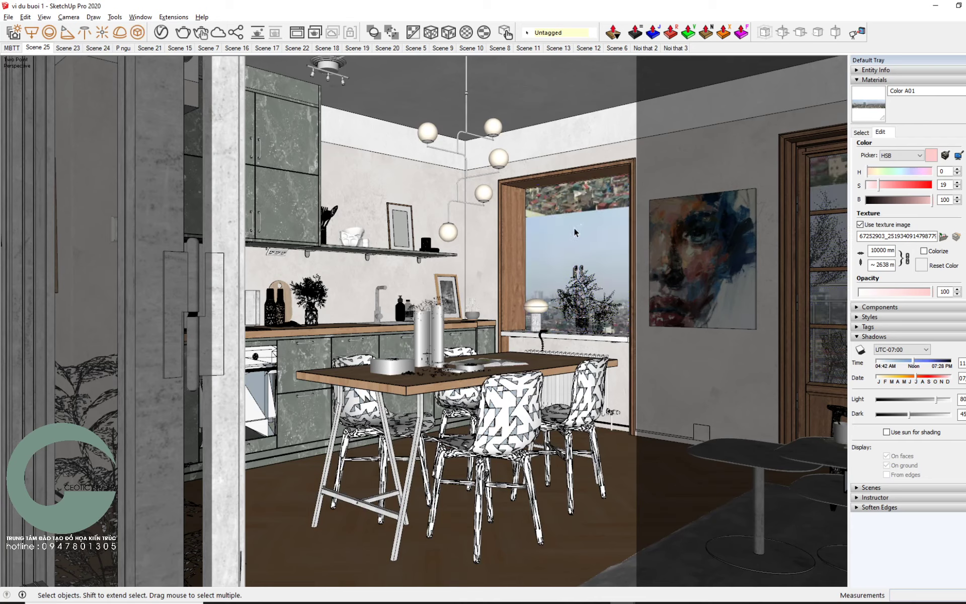
right_click(562, 219)
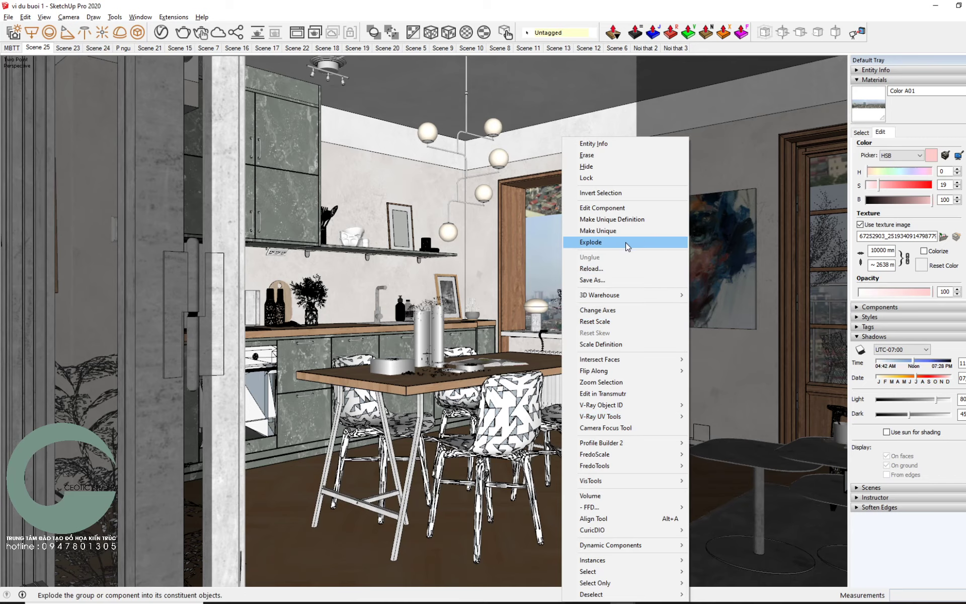
click(536, 234)
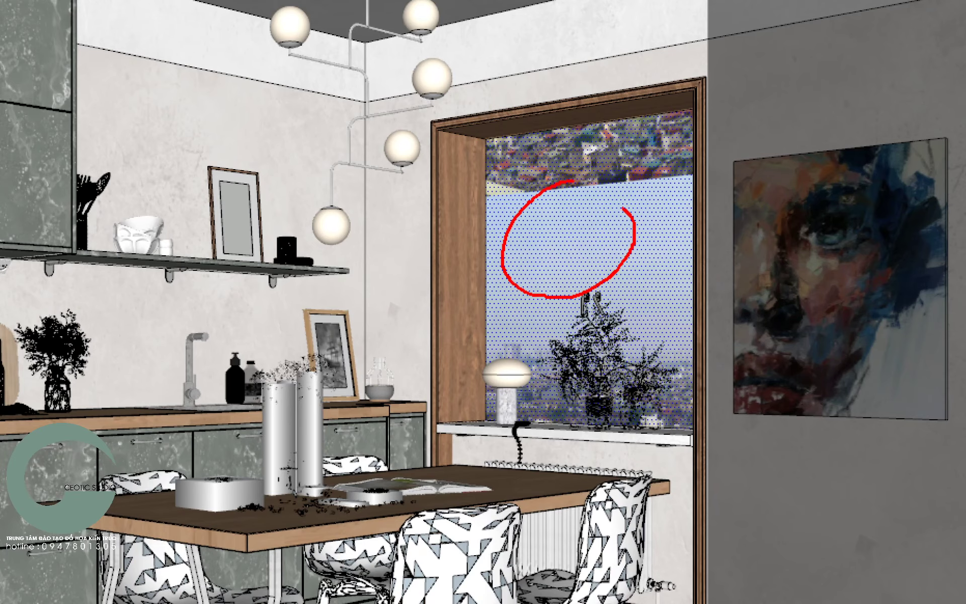
drag(623, 208, 581, 197)
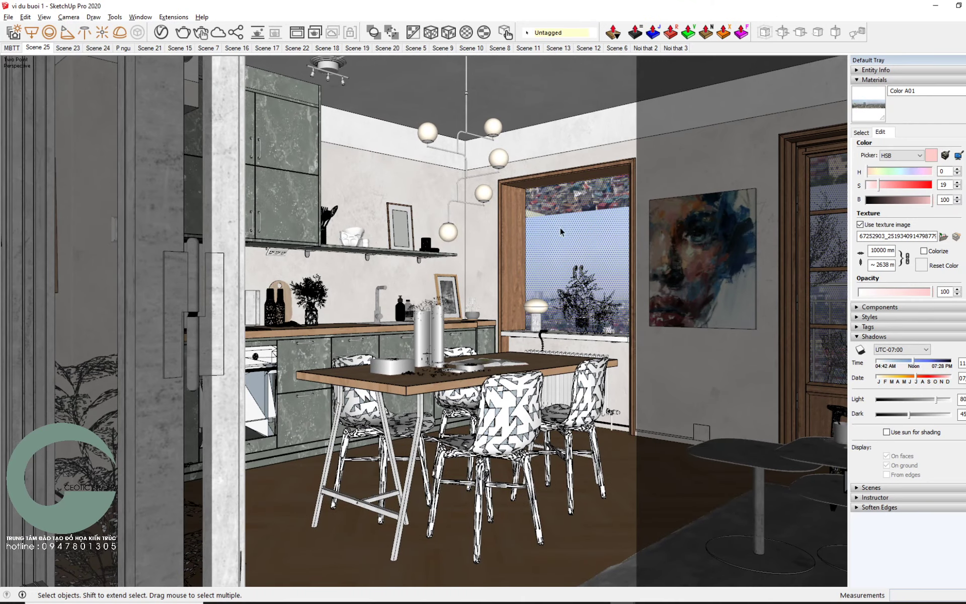
Use Texture > Position to move, rescale and slightly rotate the city photo on the backdrop
right_click(560, 229)
mouse_move(614, 363)
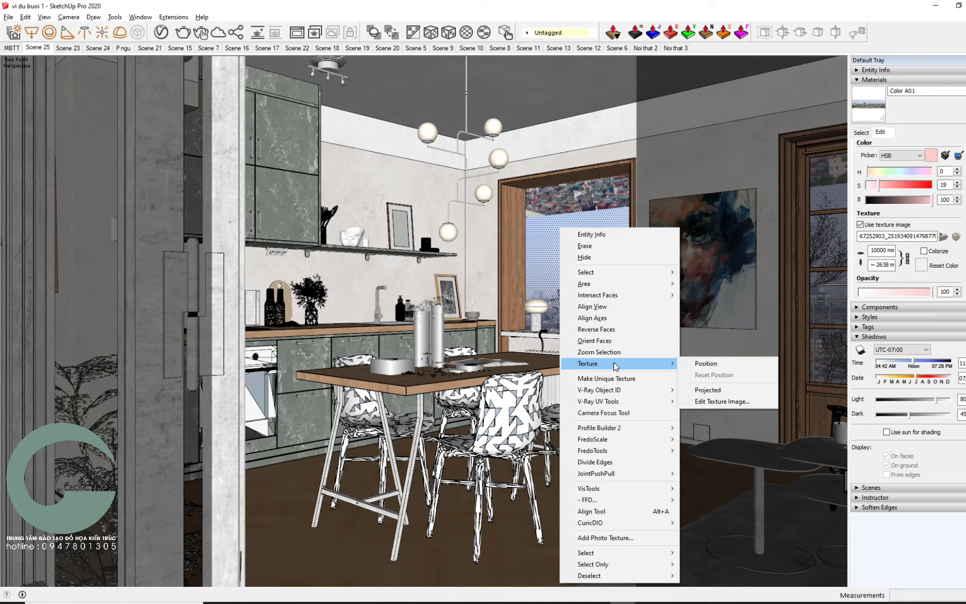
click(711, 367)
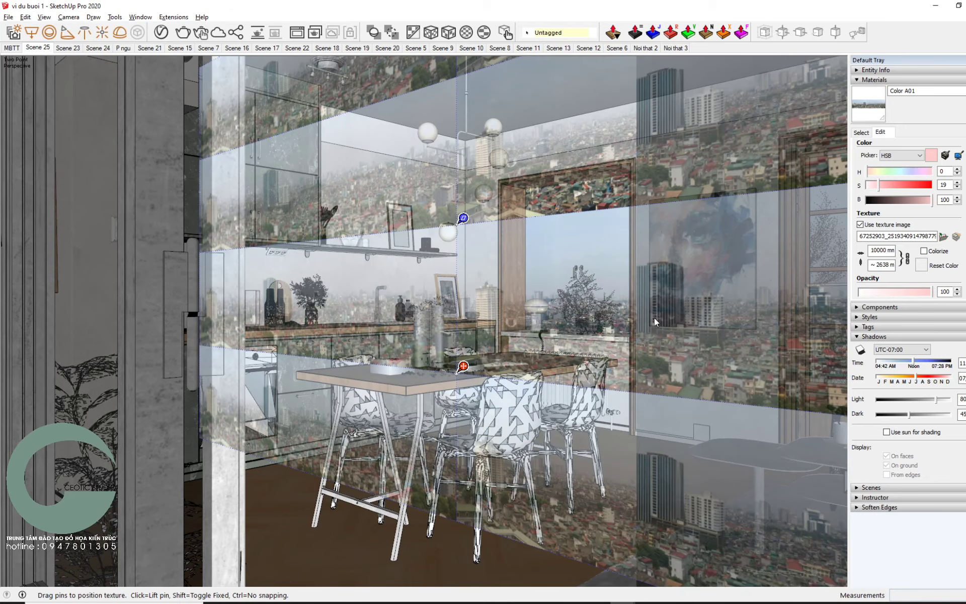
mouse_move(505, 211)
mouse_down()
mouse_move(523, 267)
mouse_move(561, 201)
mouse_up()
drag(545, 303, 548, 302)
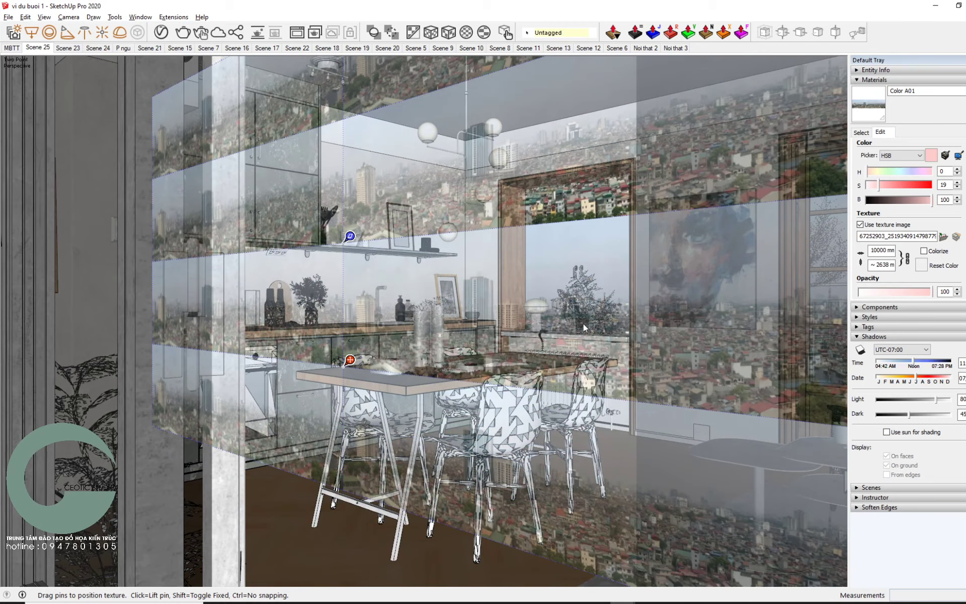
drag(657, 333, 701, 384)
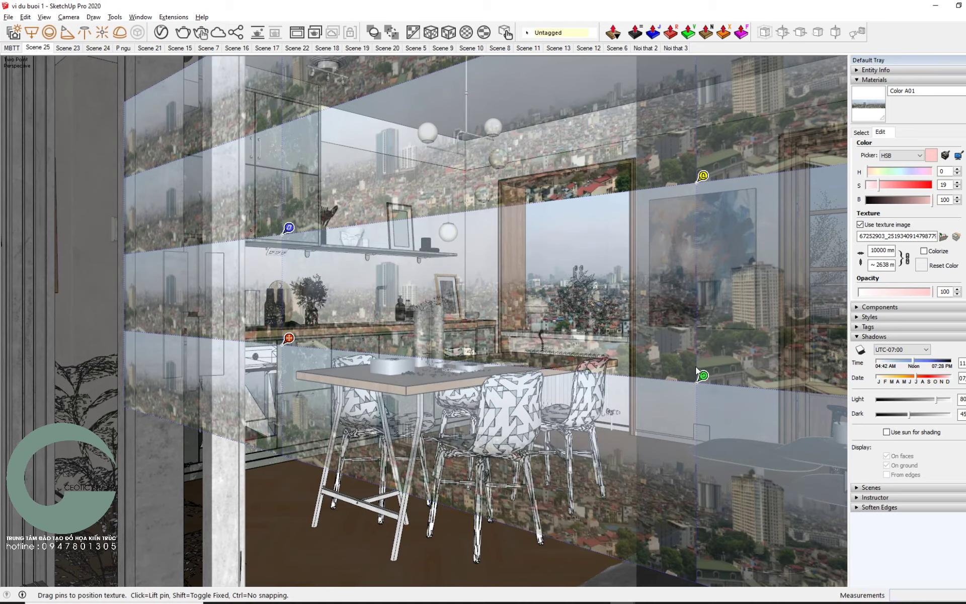
scroll(705, 387, up, 3)
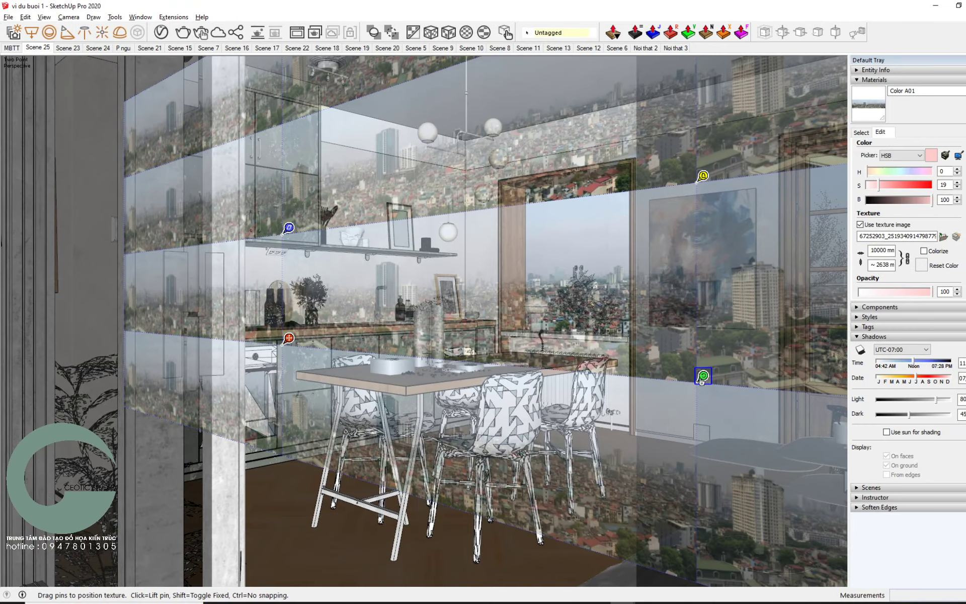
mouse_move(703, 375)
mouse_down()
mouse_move(779, 382)
mouse_move(723, 378)
mouse_up()
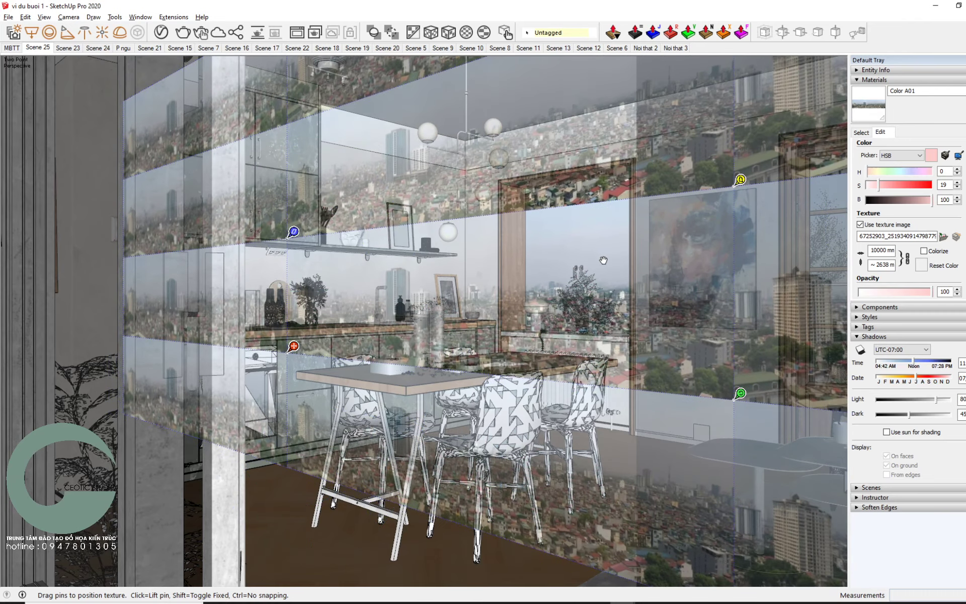
key(Return)
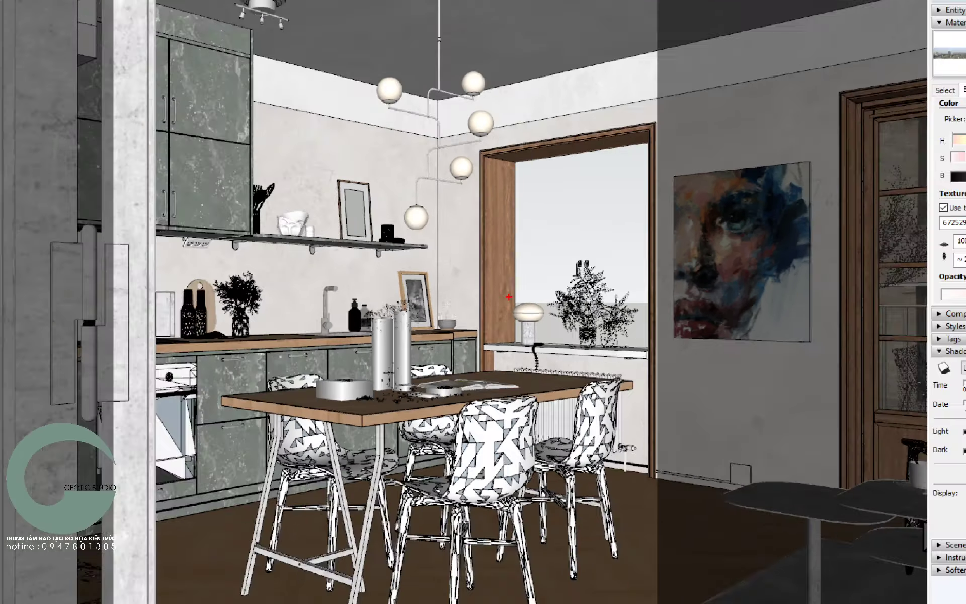
Resume positioning the city texture, moving, rotating and rescaling it across the backdrop
click(524, 298)
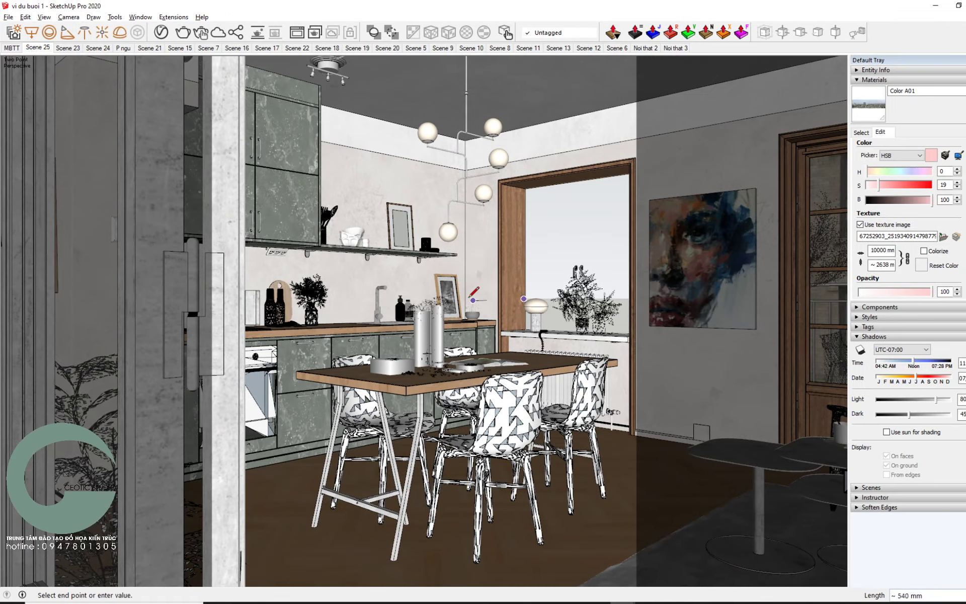
key(space)
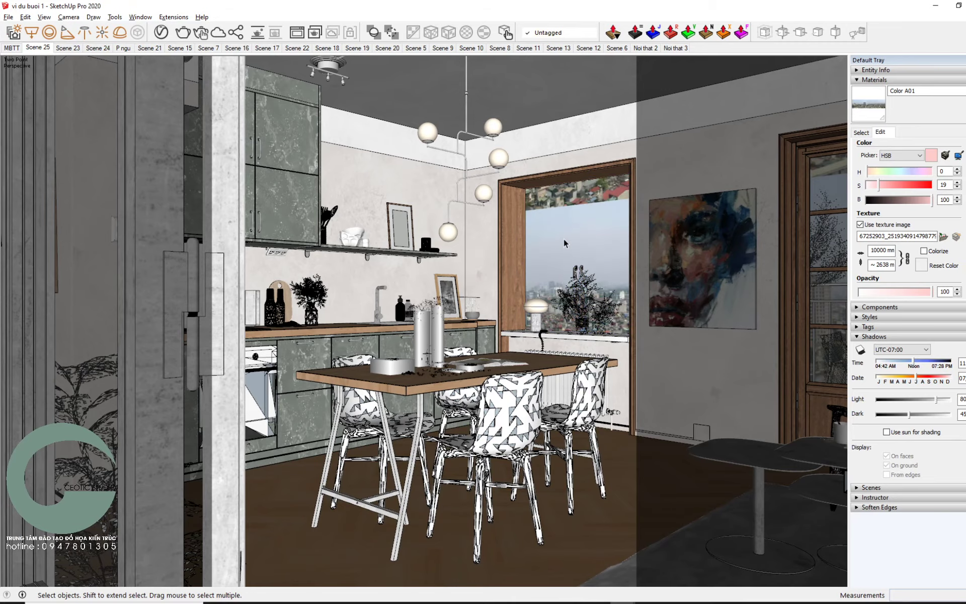
click(563, 238)
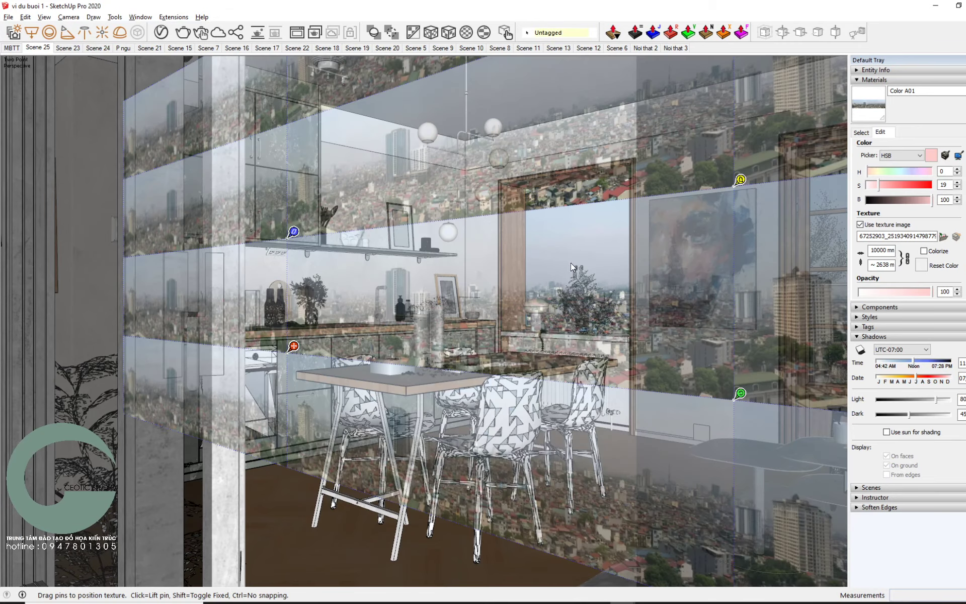
drag(571, 262, 586, 258)
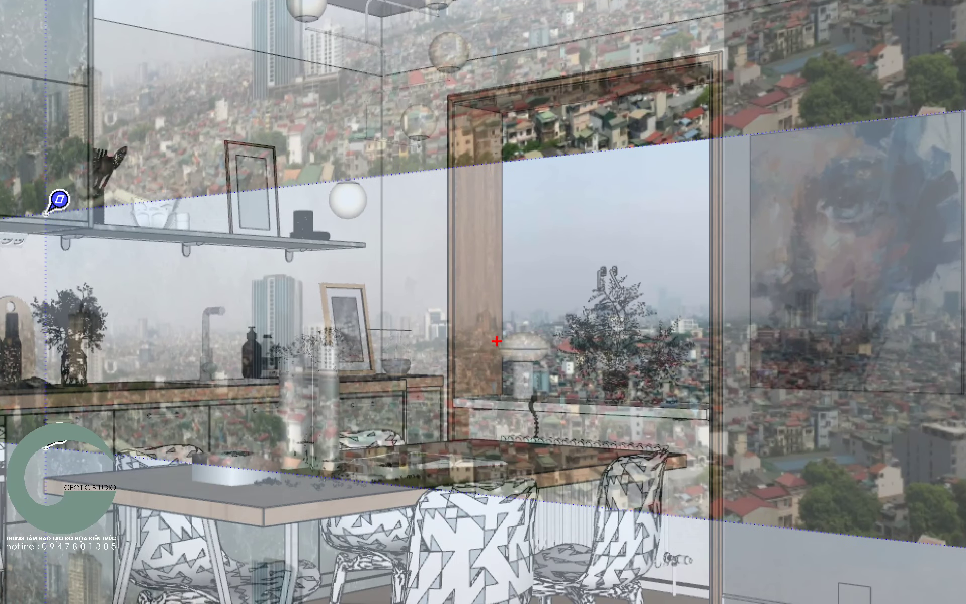
drag(537, 319, 823, 335)
drag(364, 332, 464, 331)
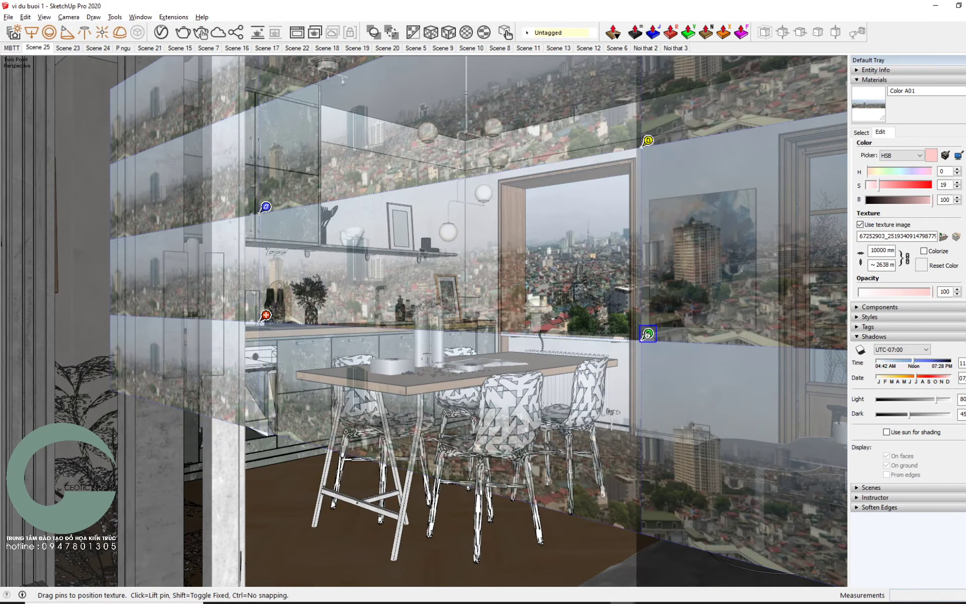
drag(776, 400, 821, 352)
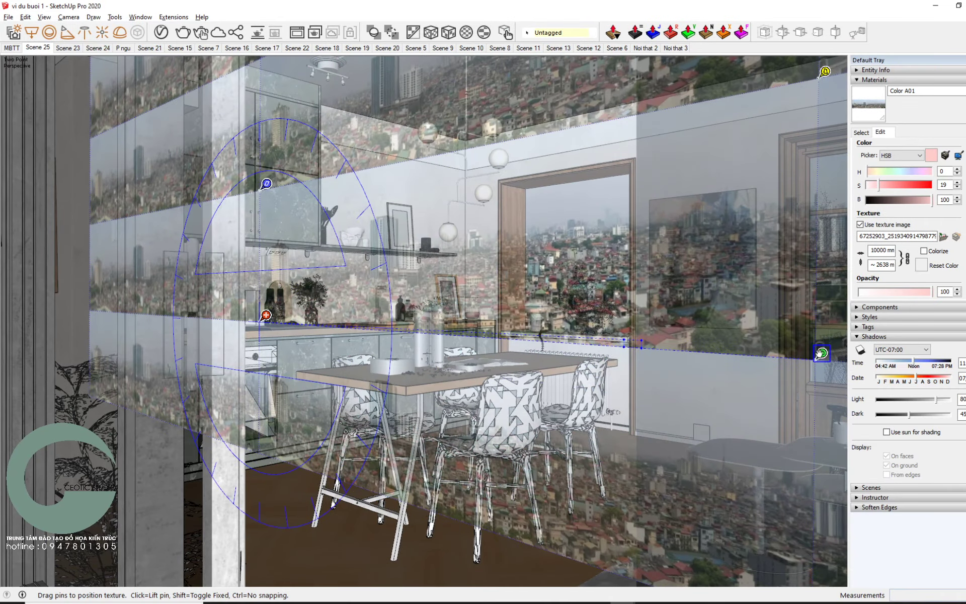
Enlarge and shift the city photo so the tall tower sits behind the window
drag(578, 247, 620, 316)
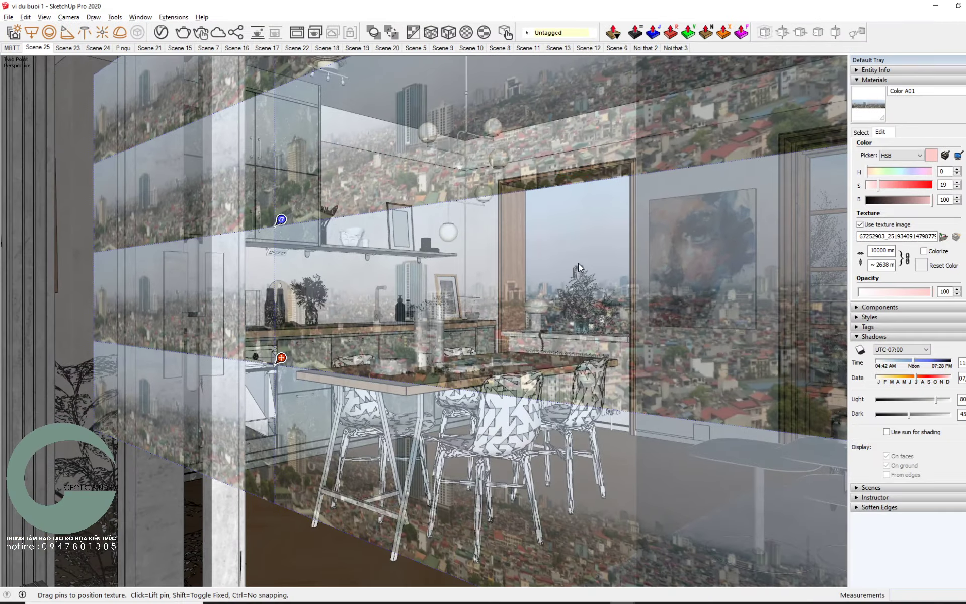
drag(578, 263, 473, 167)
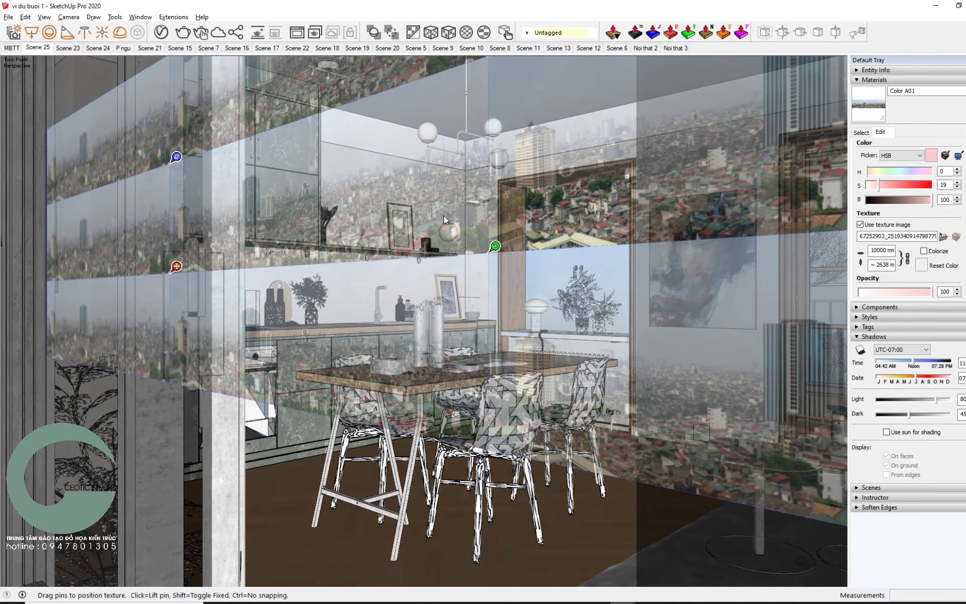
mouse_move(494, 245)
mouse_down()
mouse_move(676, 255)
mouse_move(705, 228)
mouse_move(654, 317)
mouse_move(594, 270)
mouse_up()
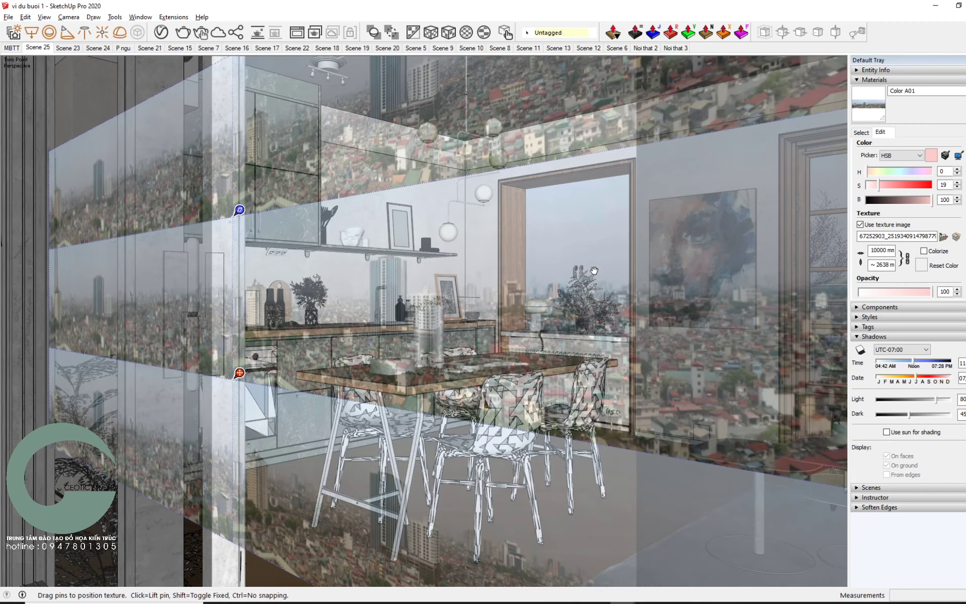
mouse_move(593, 270)
mouse_down()
mouse_move(555, 266)
mouse_move(693, 271)
mouse_move(637, 251)
mouse_move(672, 249)
mouse_move(593, 246)
mouse_up()
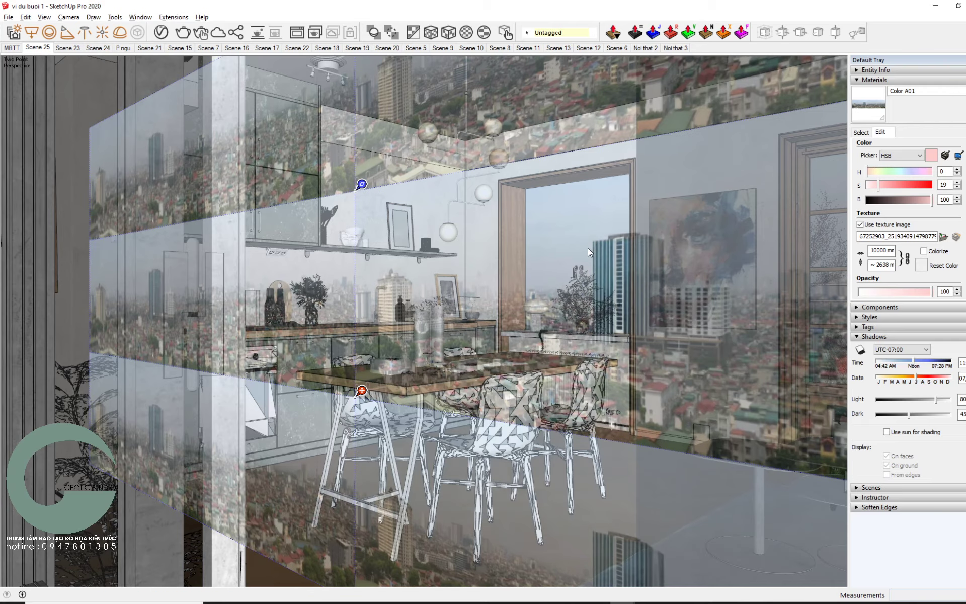
key(Return)
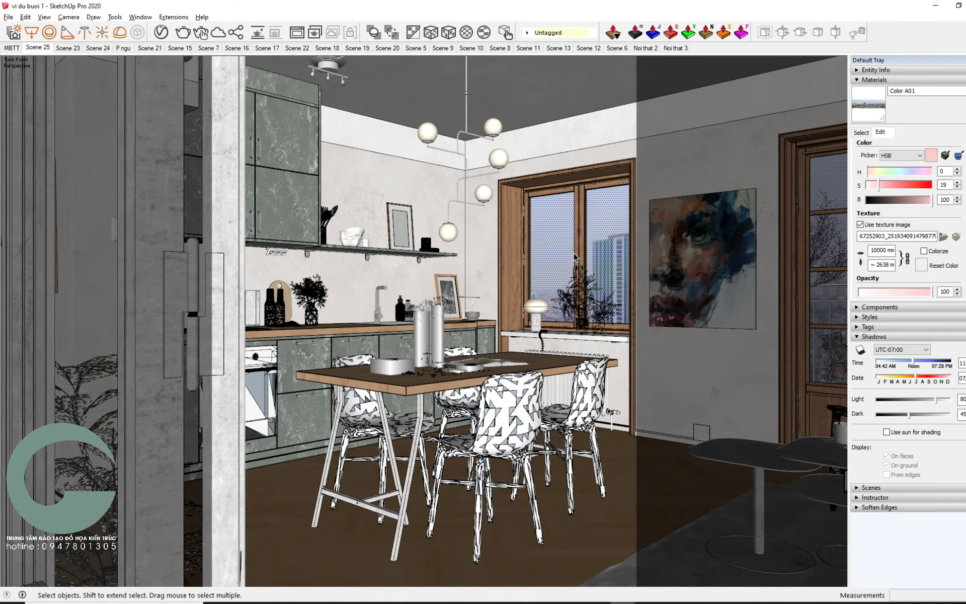
Open the room shell group, turn on shadows, and set the sun to late afternoon
double_click(576, 255)
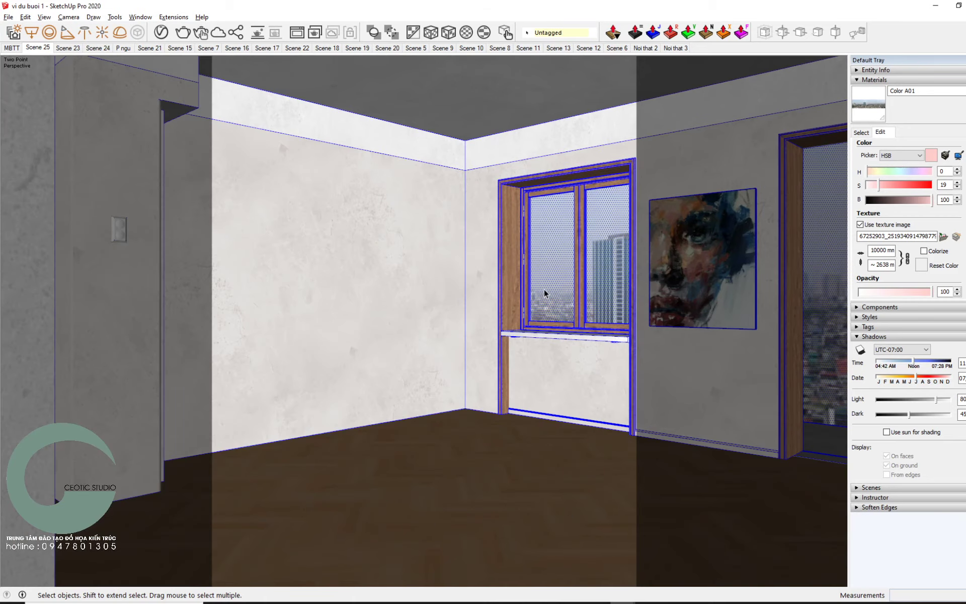
key(shift+s)
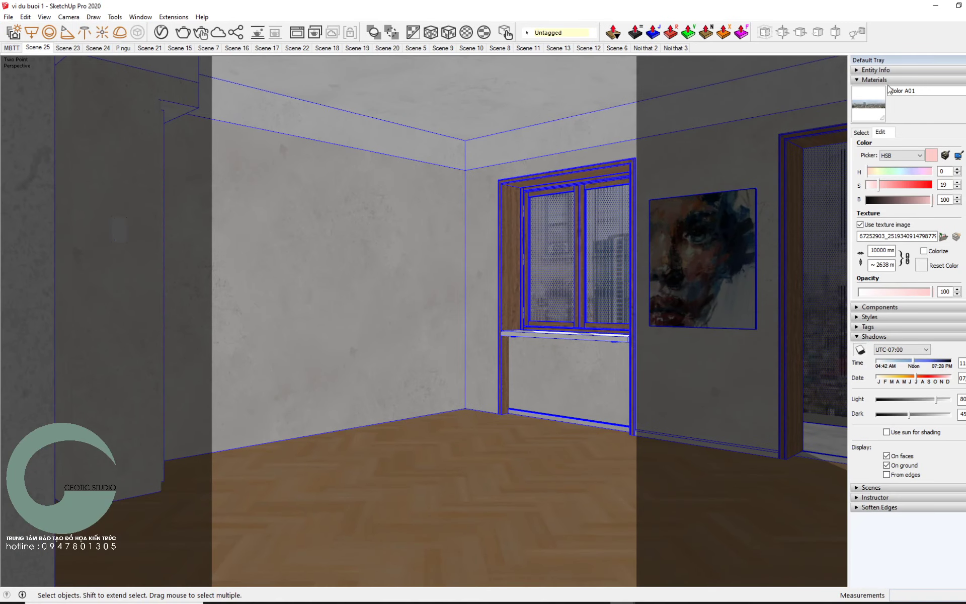
click(892, 80)
click(897, 120)
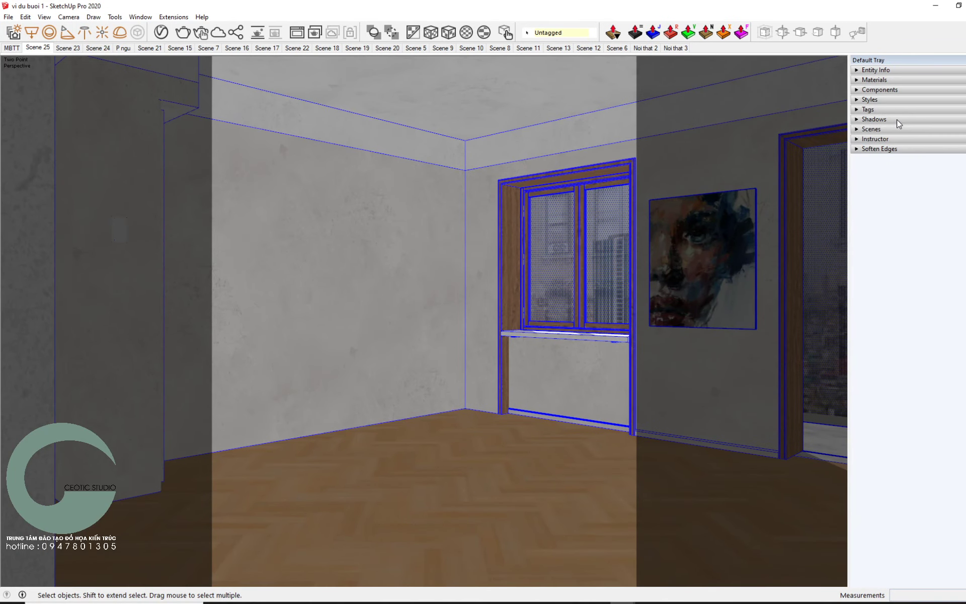
click(896, 119)
mouse_move(912, 146)
mouse_down()
mouse_move(938, 146)
mouse_move(930, 161)
mouse_up()
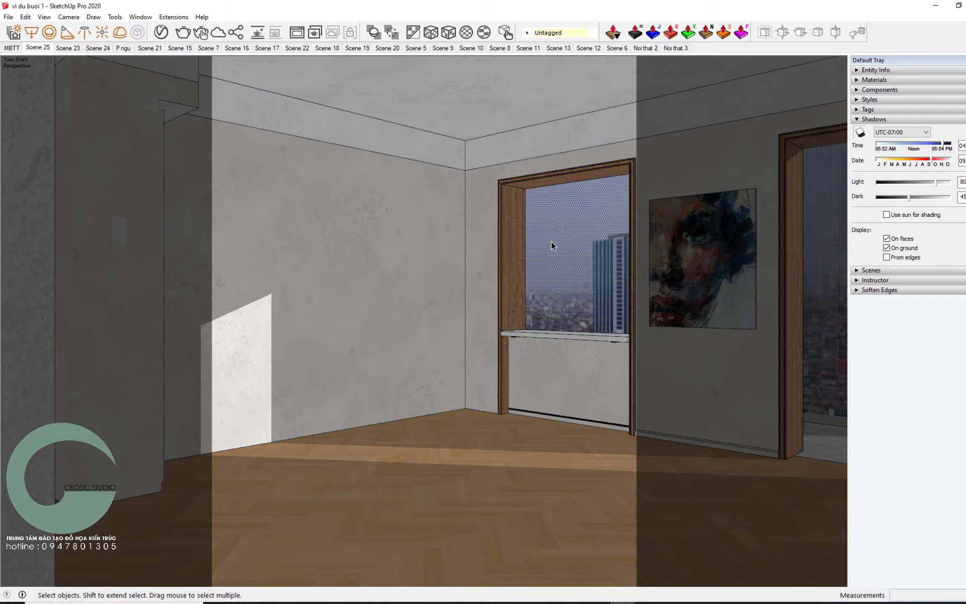
Clear the glass selection, swap the Shadows panel for Entity Info, and switch off the group's shadow casting
right_click(568, 230)
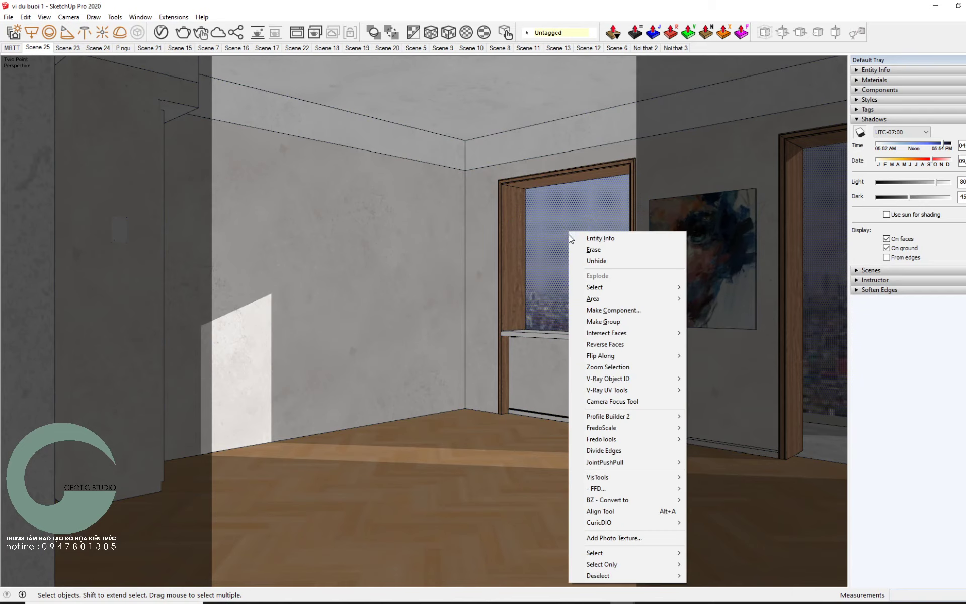
click(553, 221)
shift+click(554, 224)
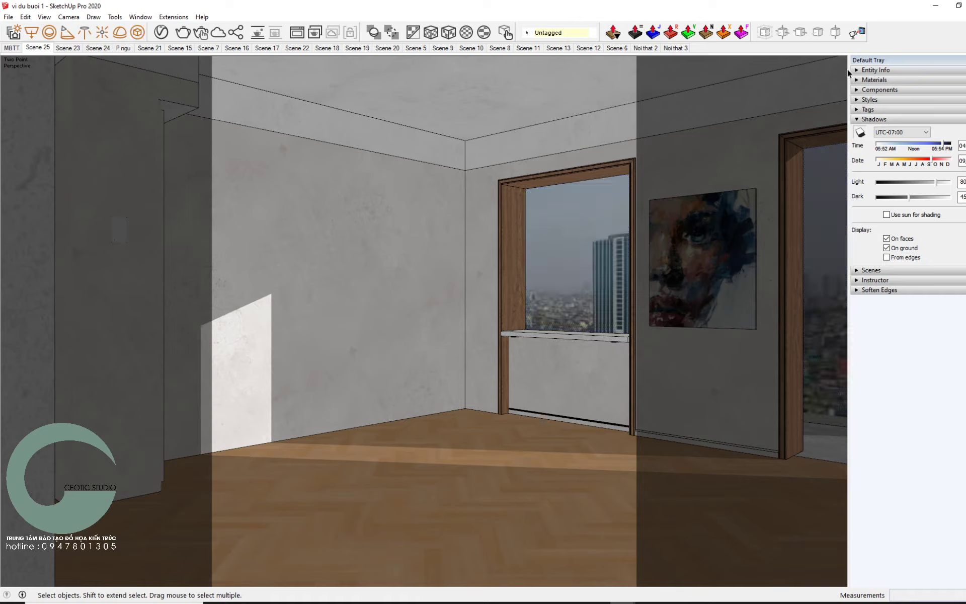
click(906, 120)
click(909, 69)
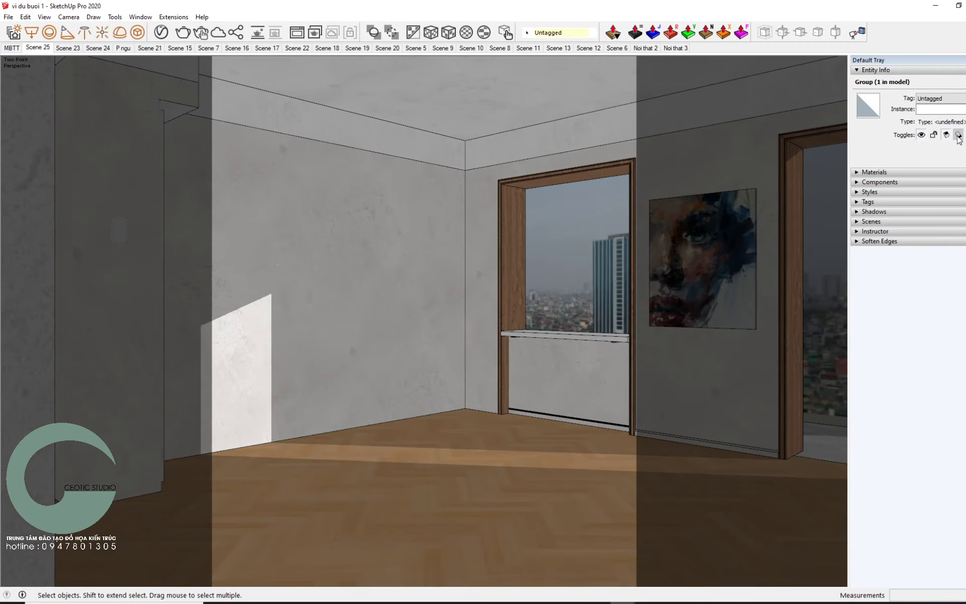
click(958, 135)
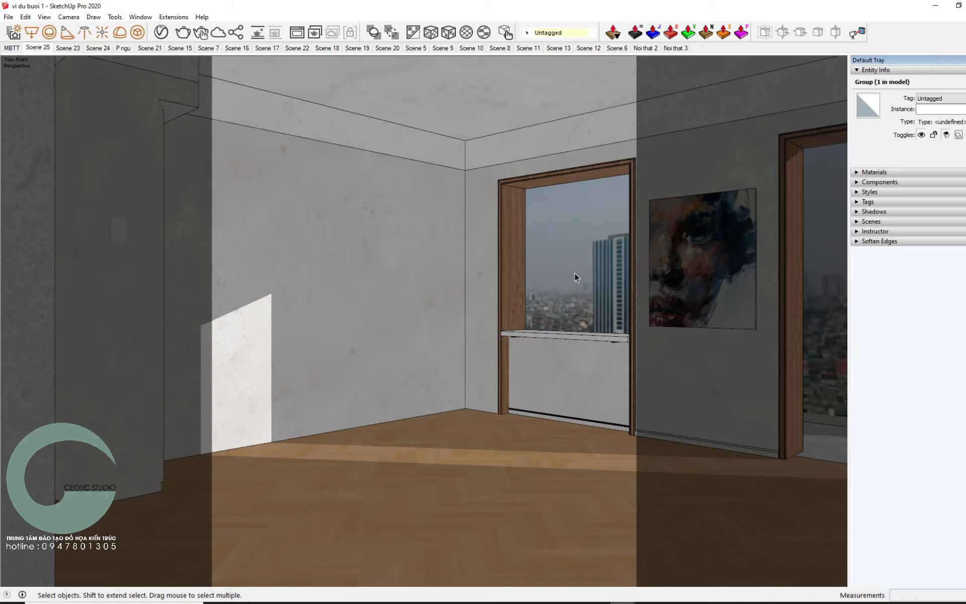
Orbit out to view the building from above and move the sun time to 04:44 PM
key(o)
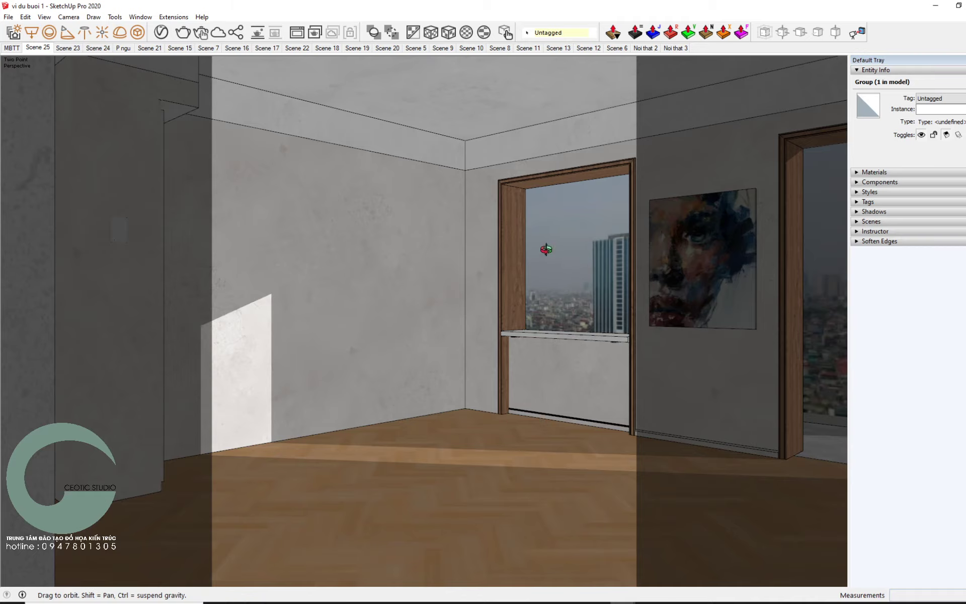
drag(545, 249, 446, 390)
key(space)
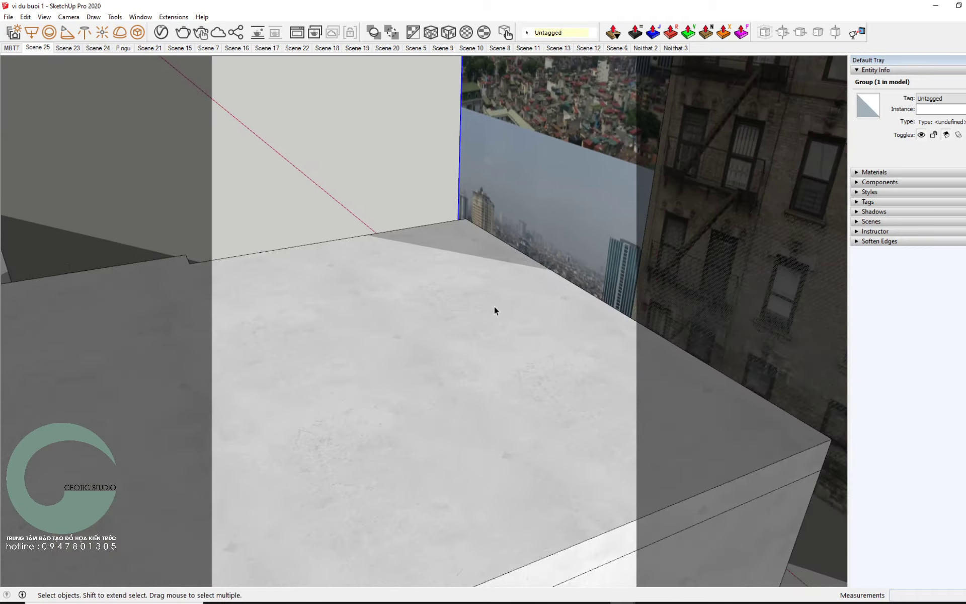
scroll(495, 305, down, 3)
scroll(496, 305, down, 2)
mouse_move(496, 305)
middle_down()
mouse_move(446, 362)
mouse_move(444, 347)
middle_up()
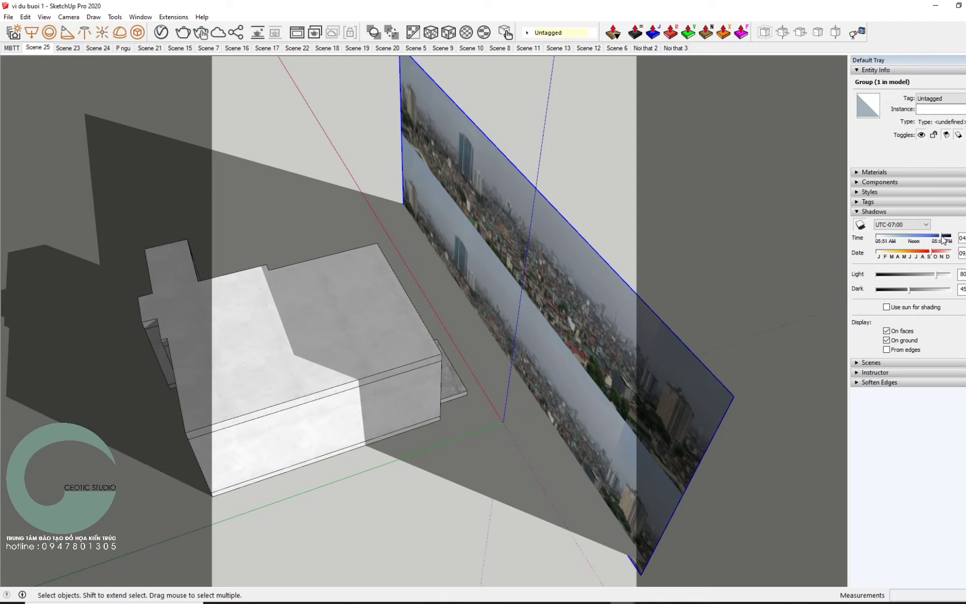
drag(945, 237, 941, 239)
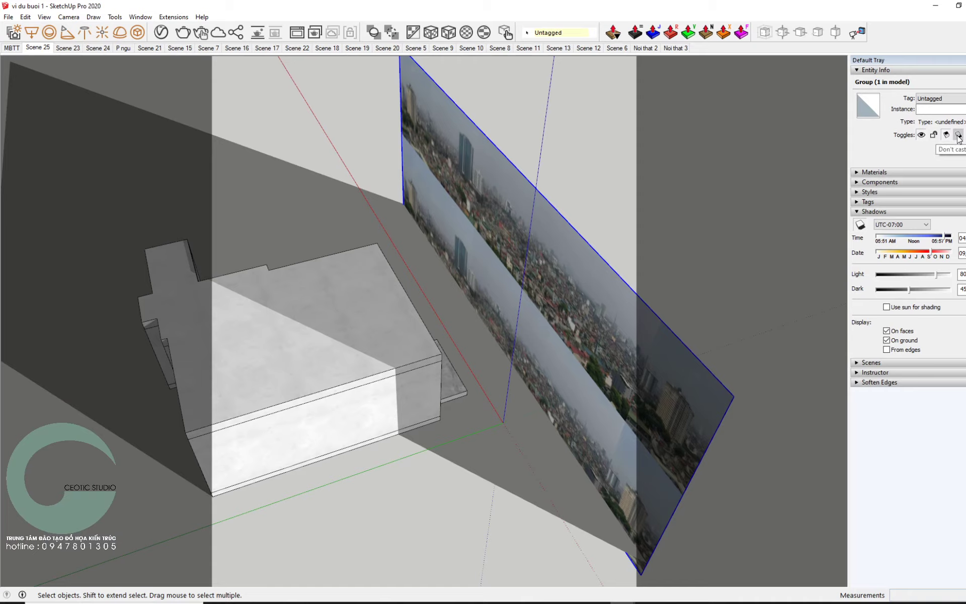
Switch off Cast Shadows for the city backdrop group in Entity Info
click(958, 135)
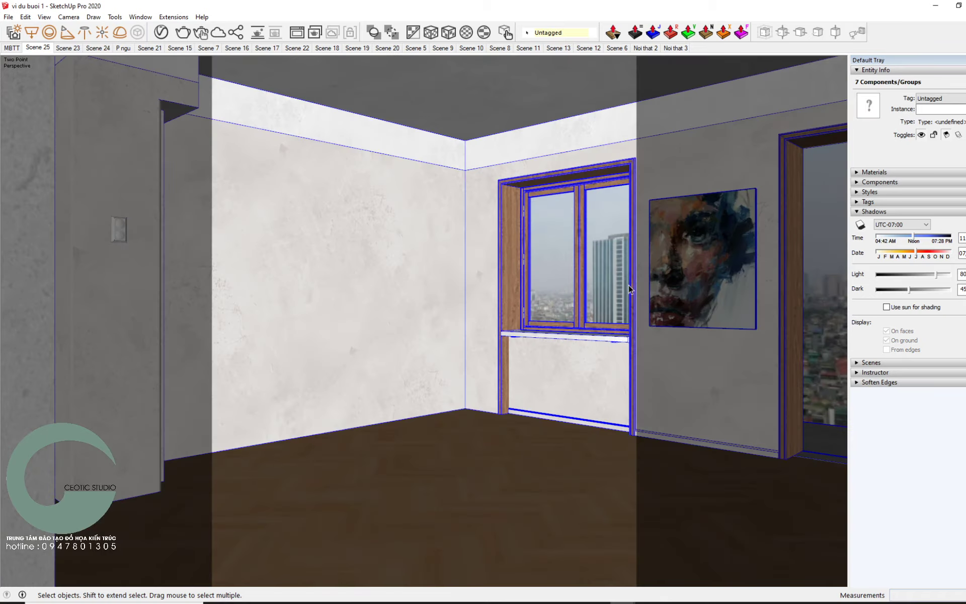
Toggle shadows and adjust the sun's time of day to move window sunlight across the side wall
click(918, 239)
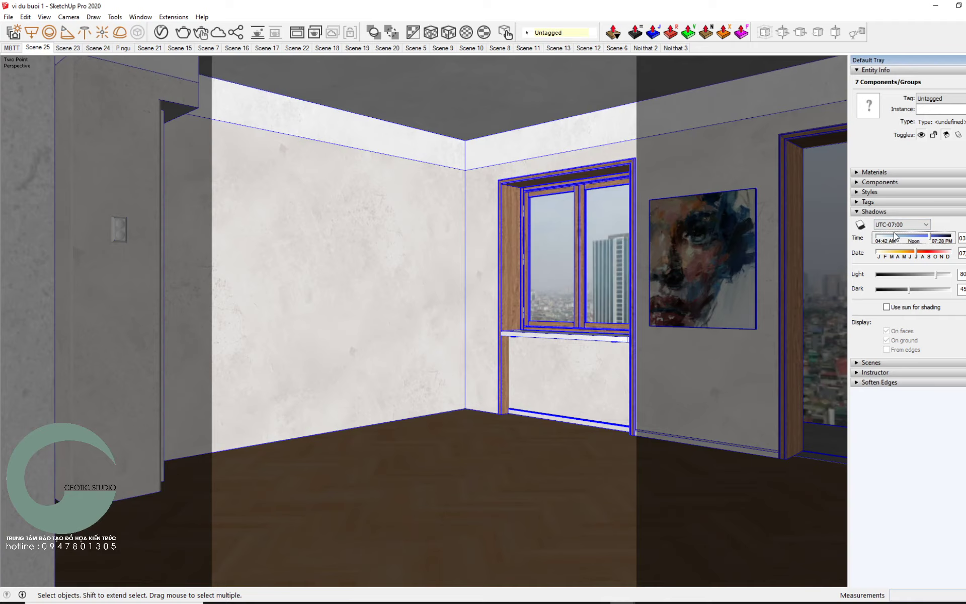
click(860, 224)
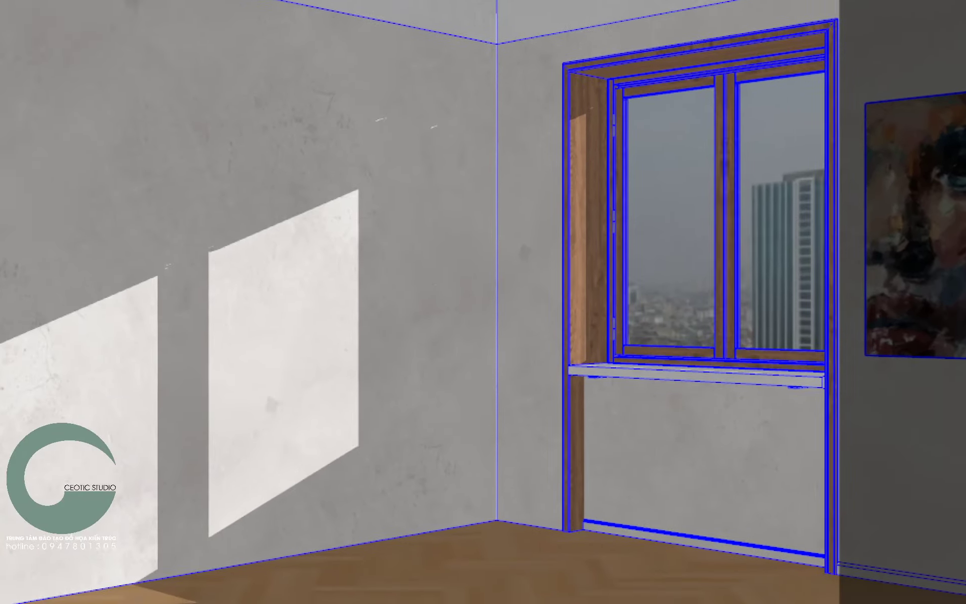
drag(805, 41, 725, 75)
drag(297, 195, 272, 203)
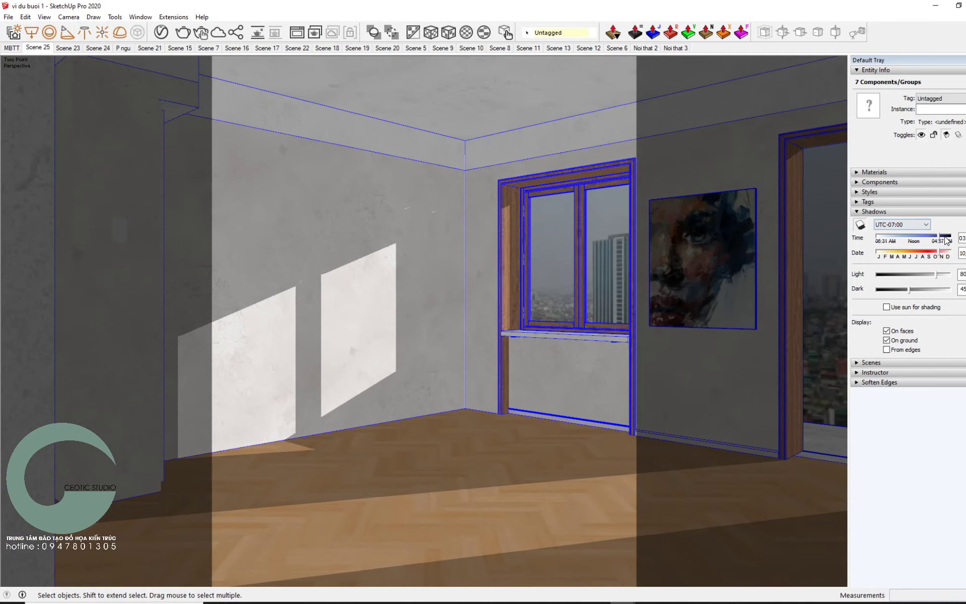
drag(941, 238, 941, 238)
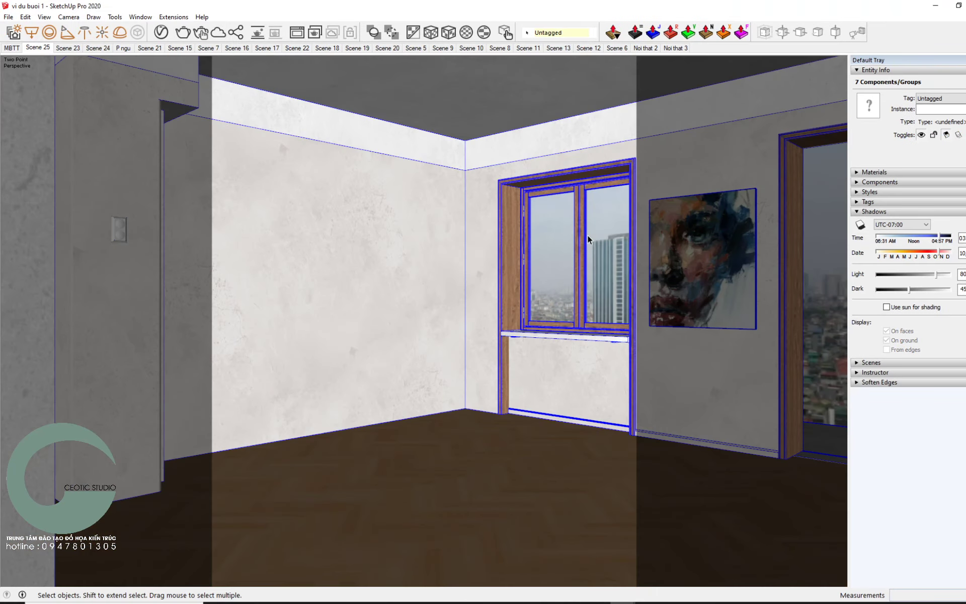
Delete the inner window sash with its glass, then sample the city backdrop's material
click(571, 235)
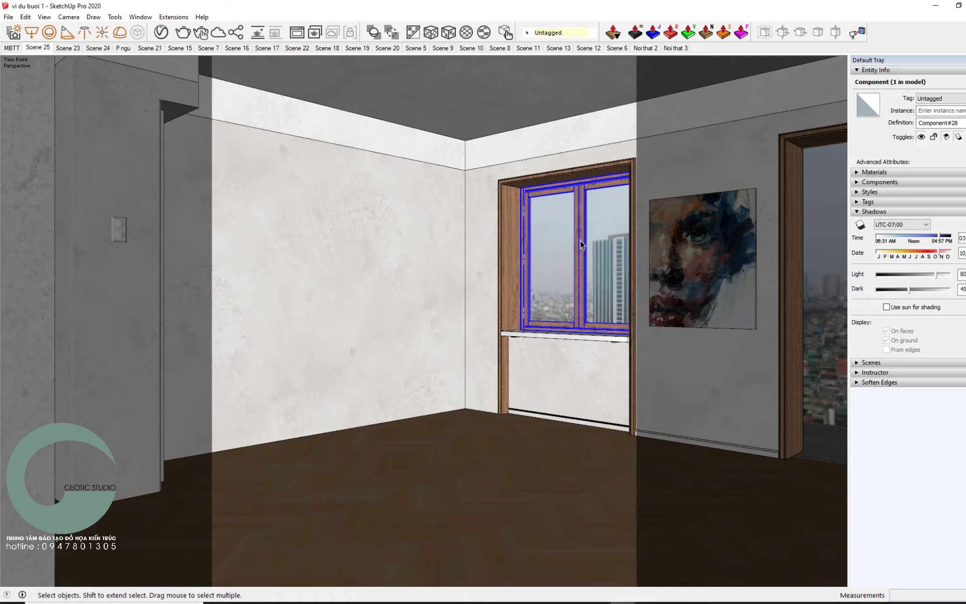
key(Delete)
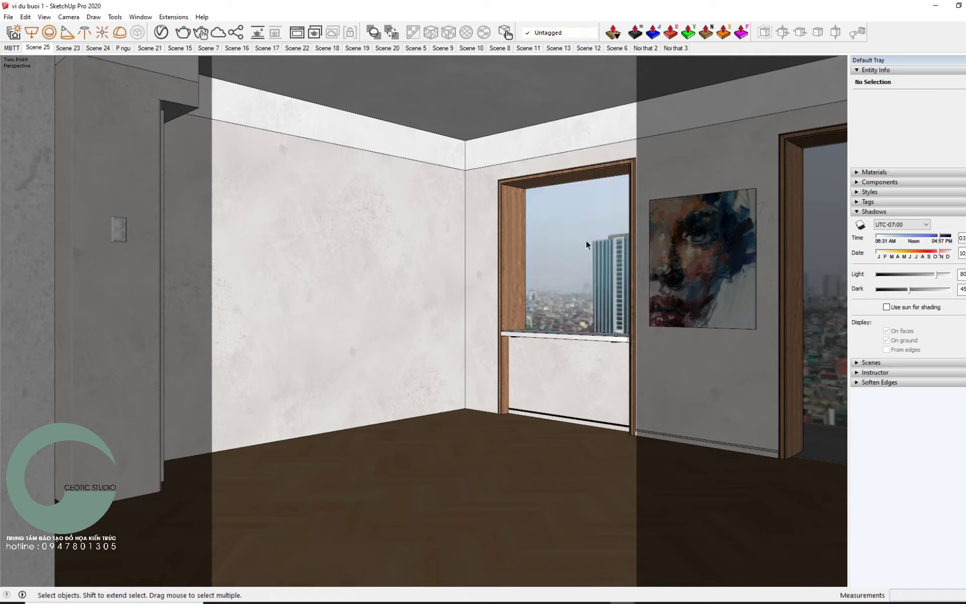
key(b)
key(alt)
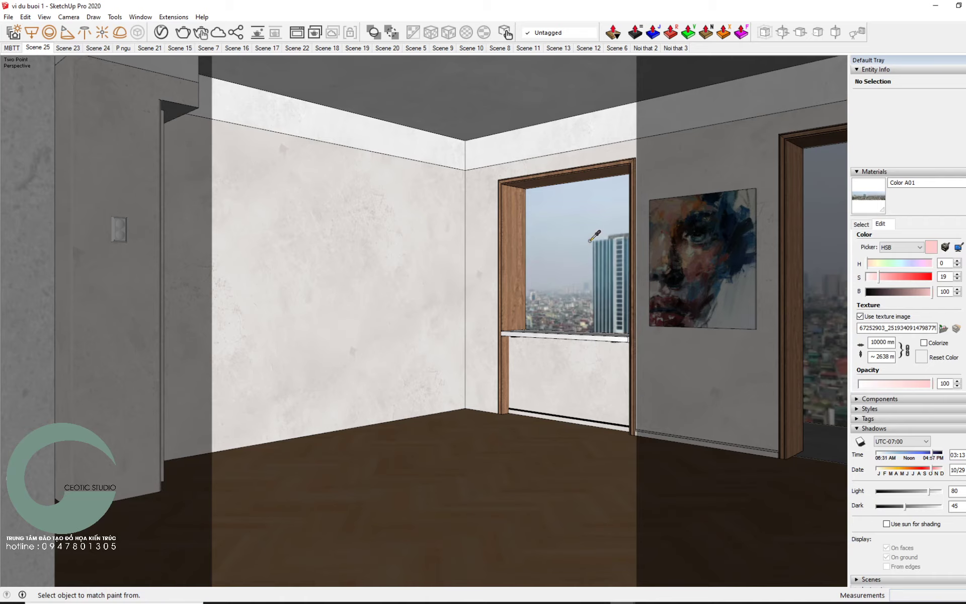
alt+click(590, 241)
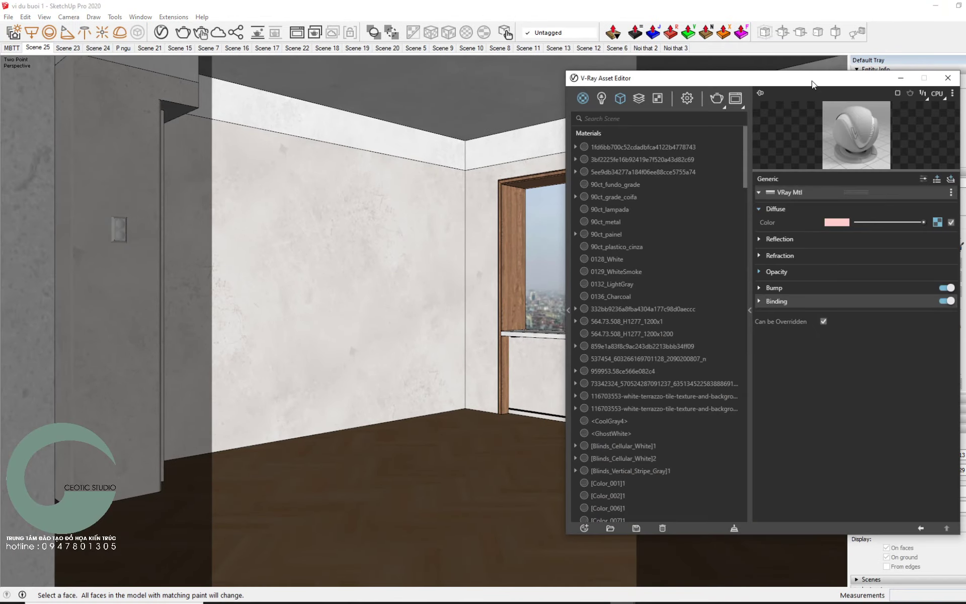
In the V-Ray Asset Editor, enlarge the Color A01 preview and add a Raytrace Properties layer
drag(810, 81, 696, 81)
drag(745, 168, 719, 289)
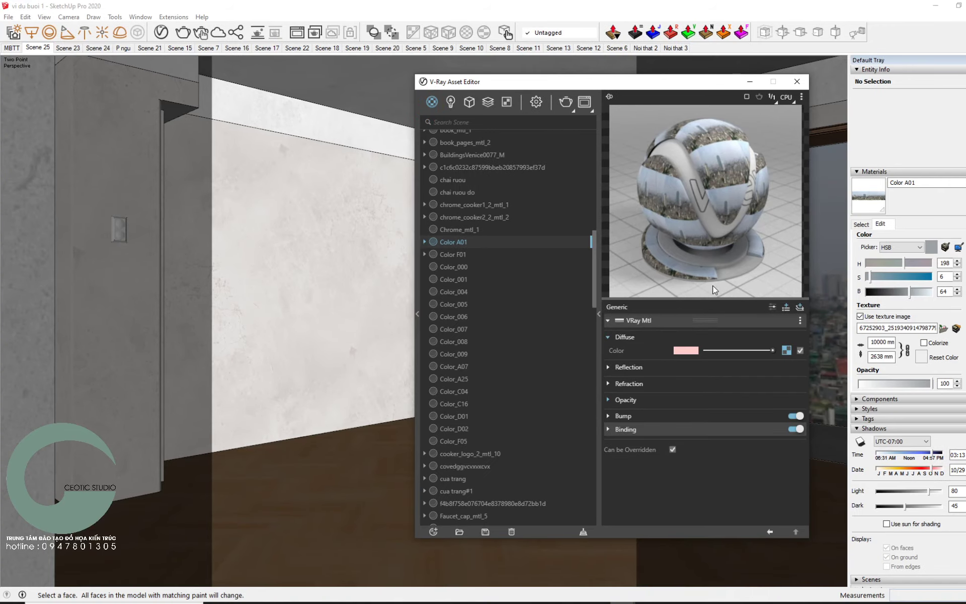
click(785, 308)
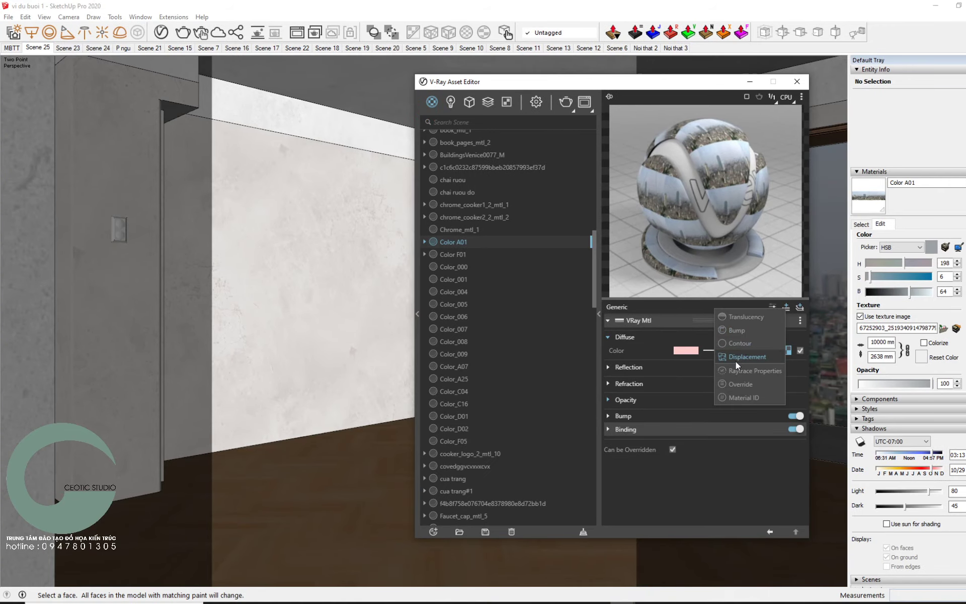
click(791, 307)
click(785, 309)
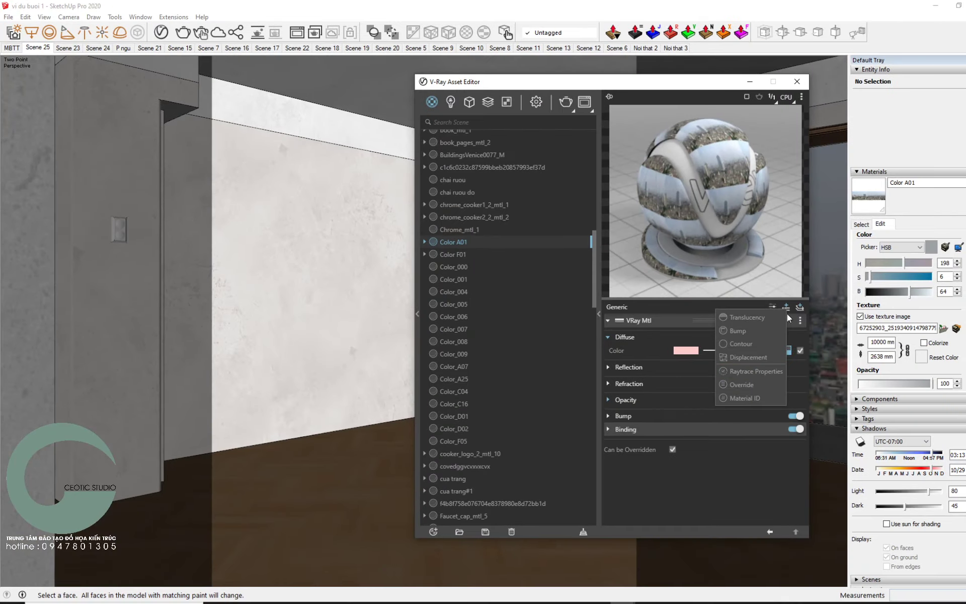
click(787, 310)
click(787, 310)
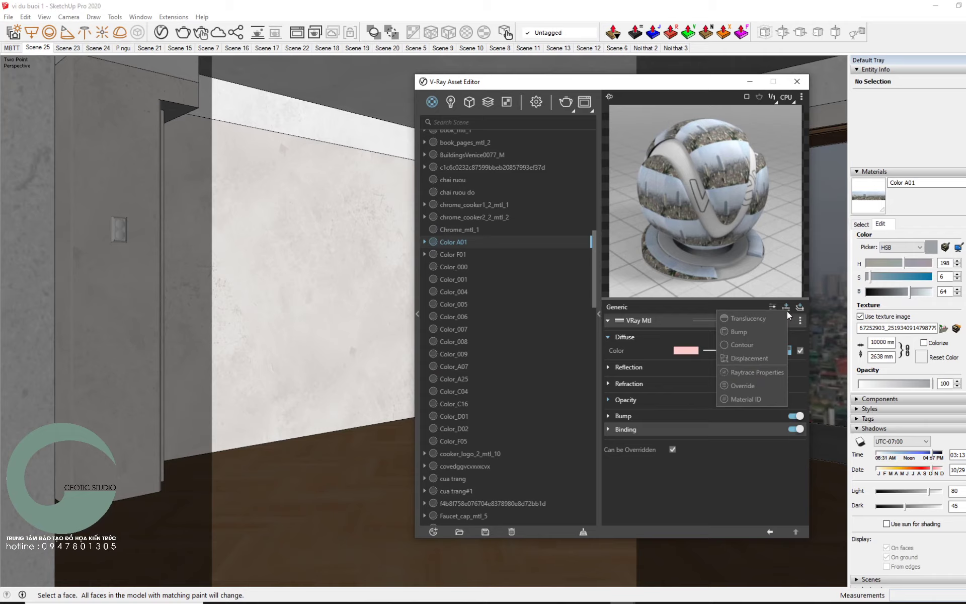
click(747, 373)
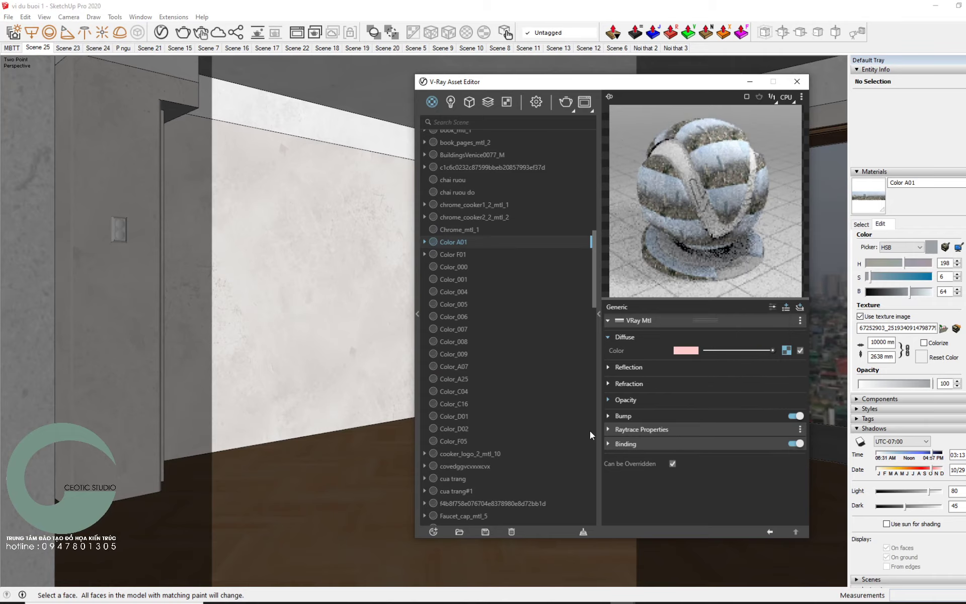
Expand Color A01's Raytrace Properties, keeping Cast Shadows off, and move the editor aside to view the window
click(678, 429)
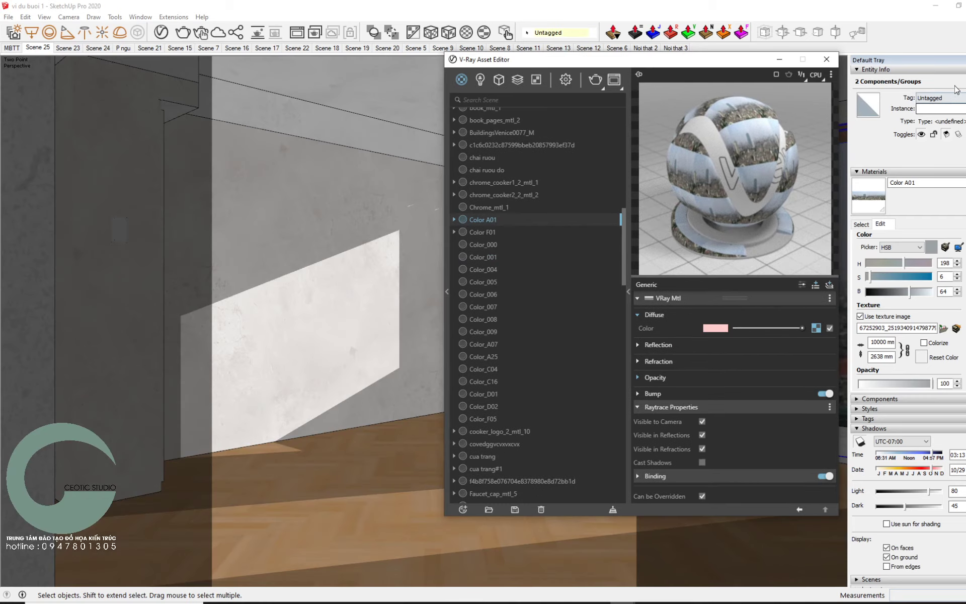
drag(754, 59, 442, 62)
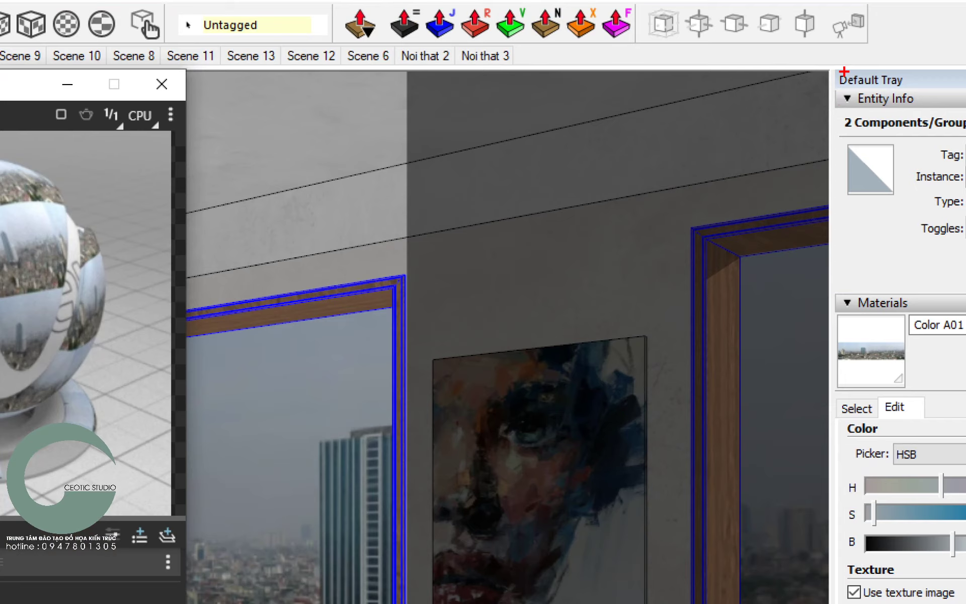
drag(317, 371, 285, 372)
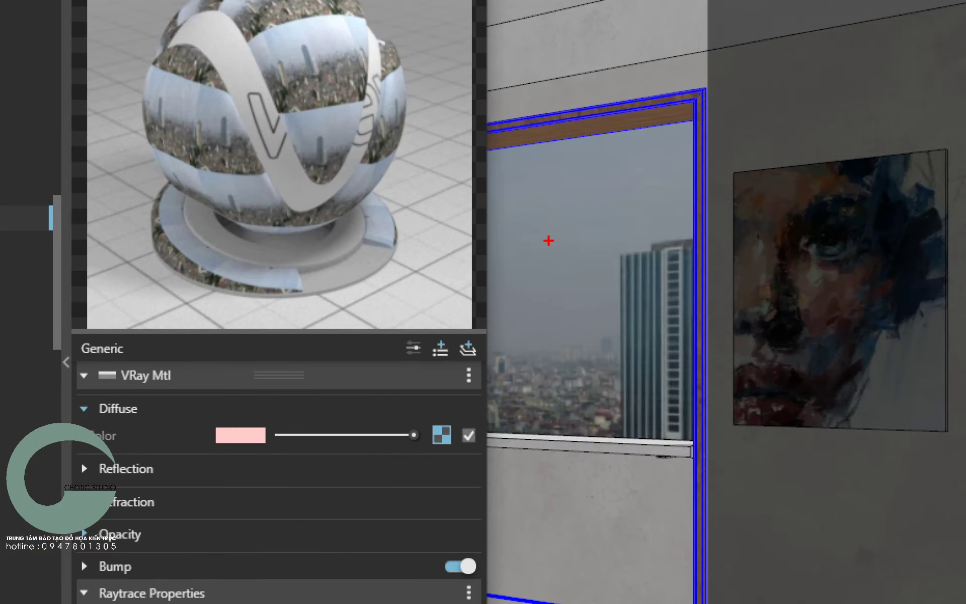
drag(548, 240, 547, 236)
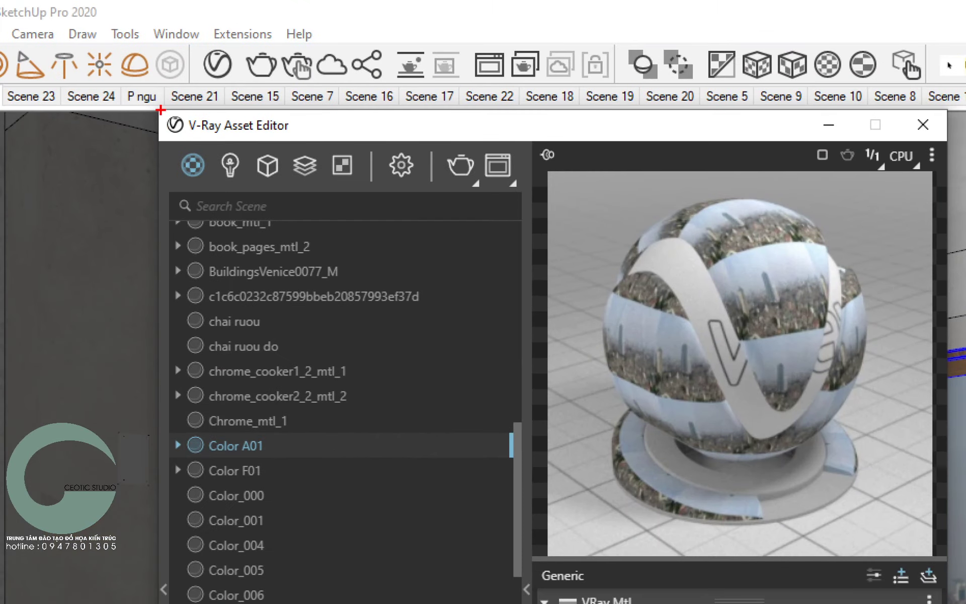
drag(161, 112, 304, 143)
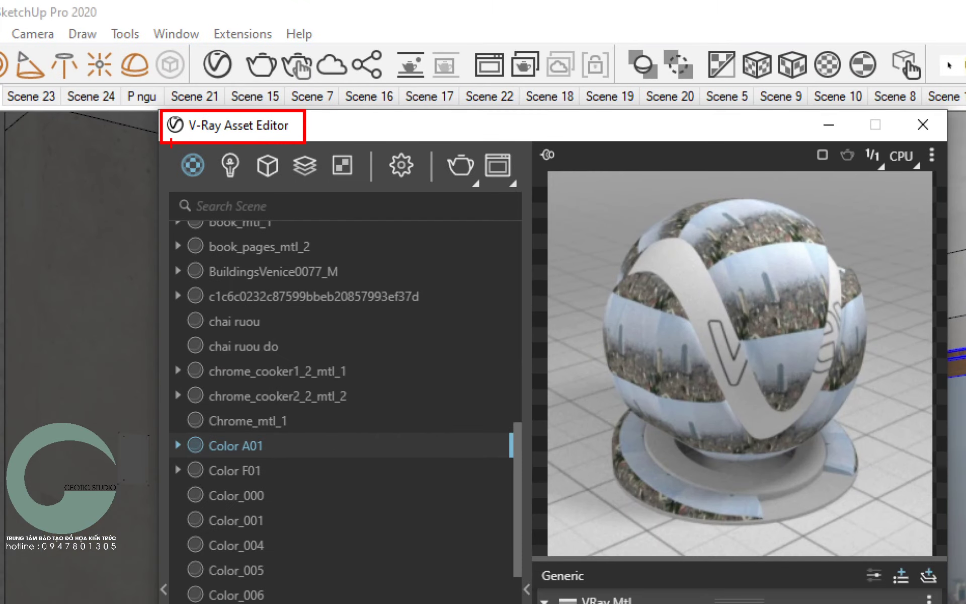
drag(170, 143, 217, 188)
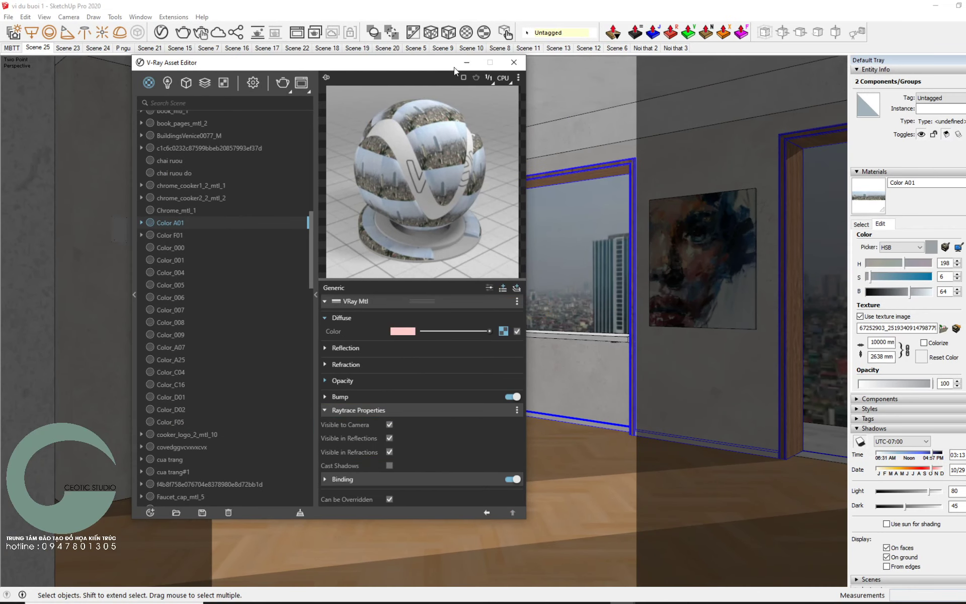
Minimize the V-Ray Asset Editor and reposition the kitchen view
click(467, 62)
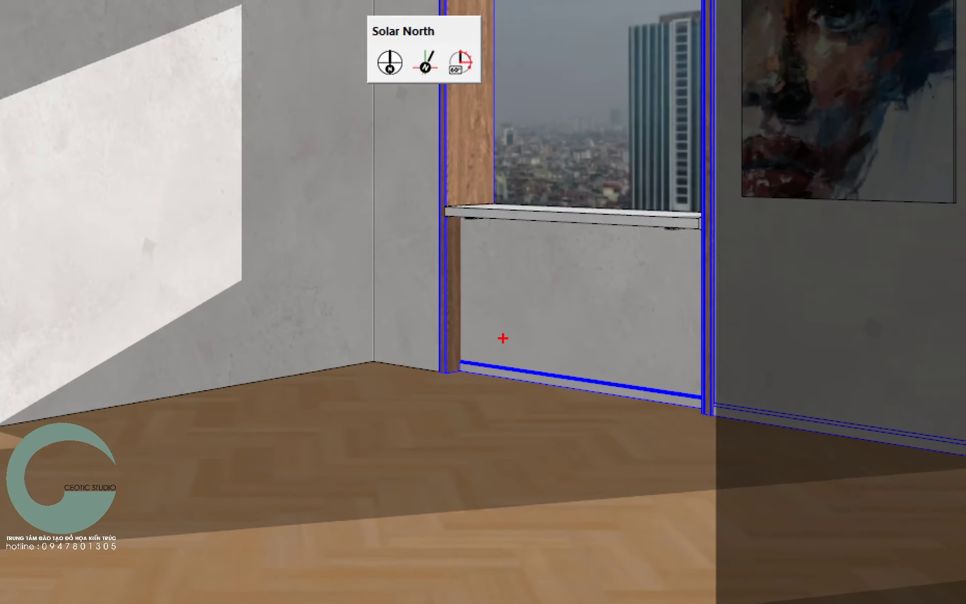
drag(638, 515, 334, 536)
mouse_move(393, 501)
mouse_down()
mouse_move(286, 547)
mouse_move(387, 558)
mouse_up()
mouse_move(487, 388)
mouse_down()
mouse_move(492, 498)
mouse_move(520, 438)
mouse_up()
drag(437, 18, 438, 11)
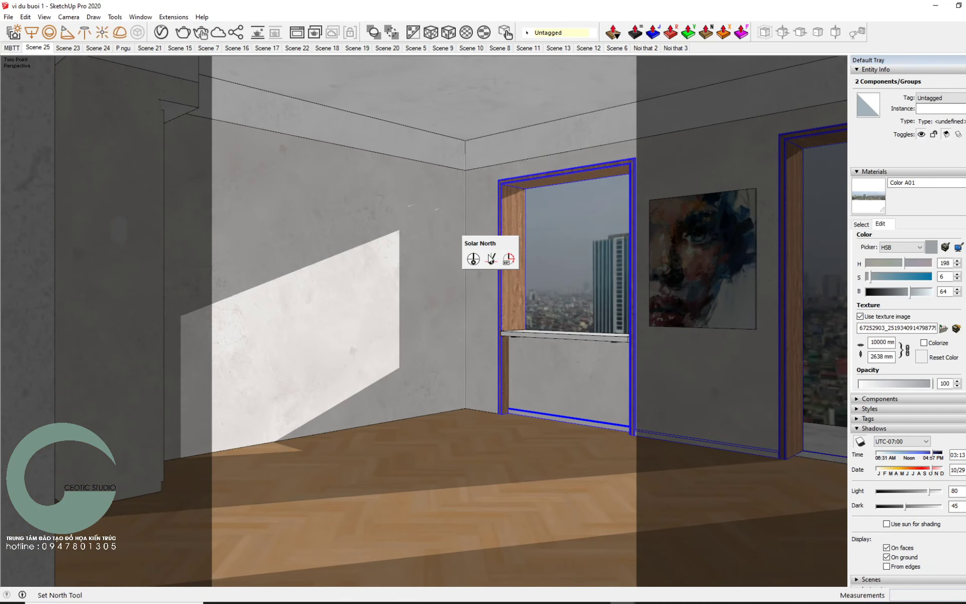
Set solar north from a floor reference point, aimed at about 326 degrees
click(492, 260)
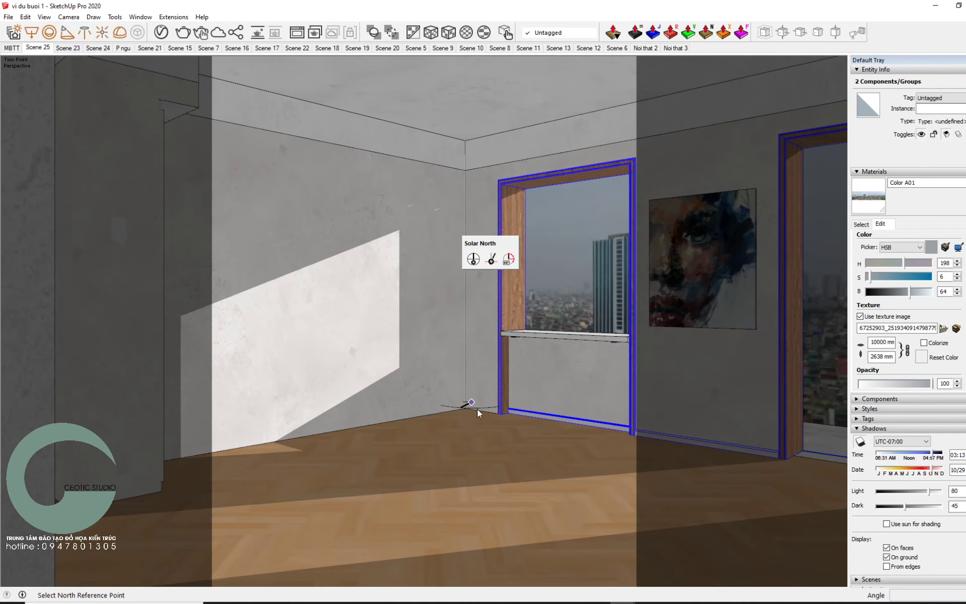
click(521, 512)
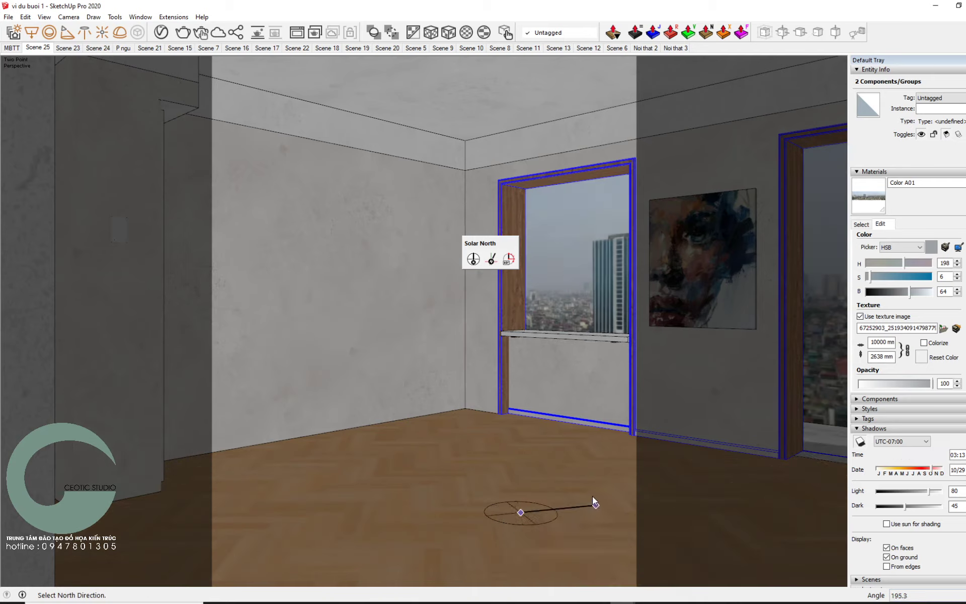
click(580, 490)
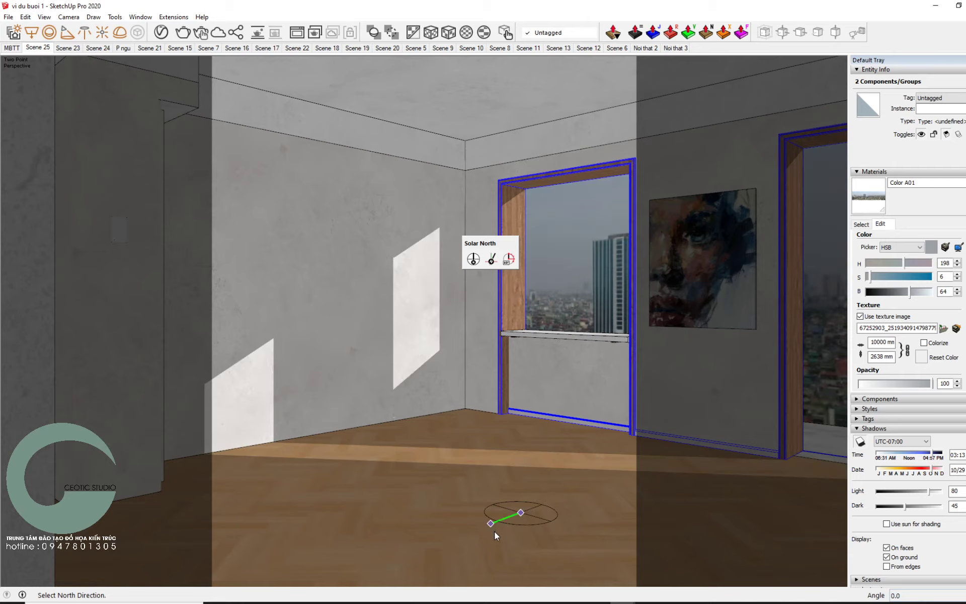
click(509, 547)
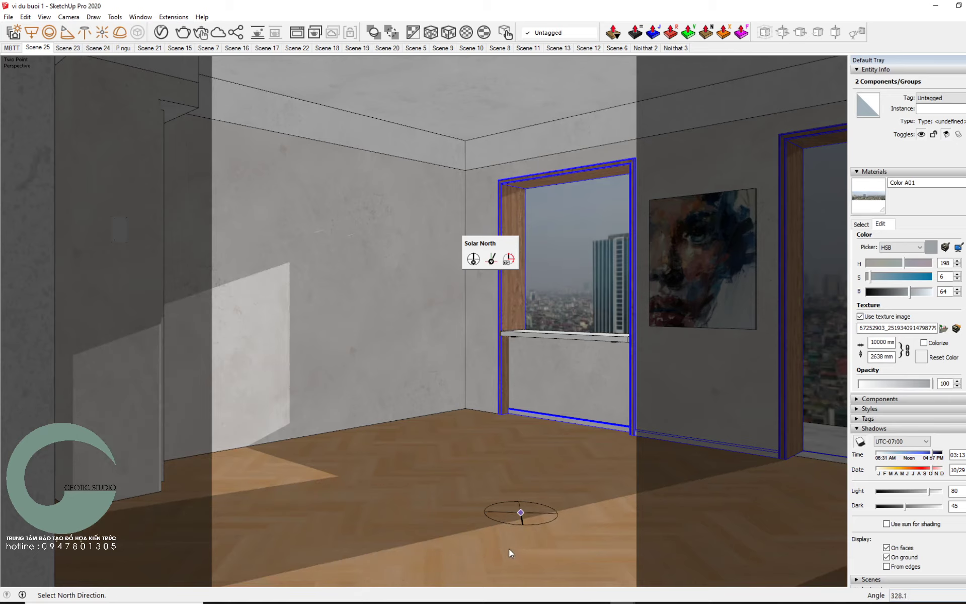
click(498, 547)
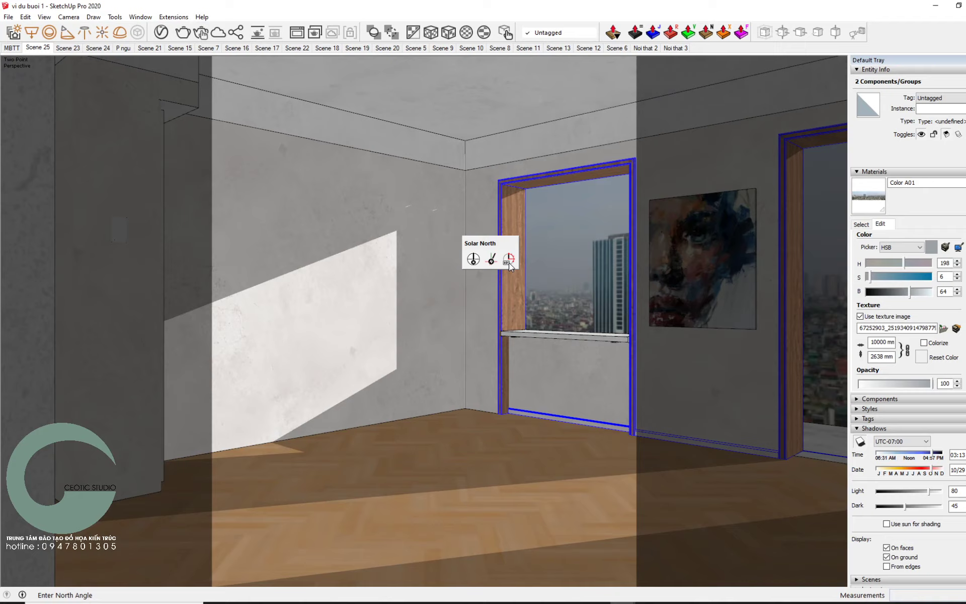
Replace the north angle value with 300° in the Enter North Angle dialog
click(508, 261)
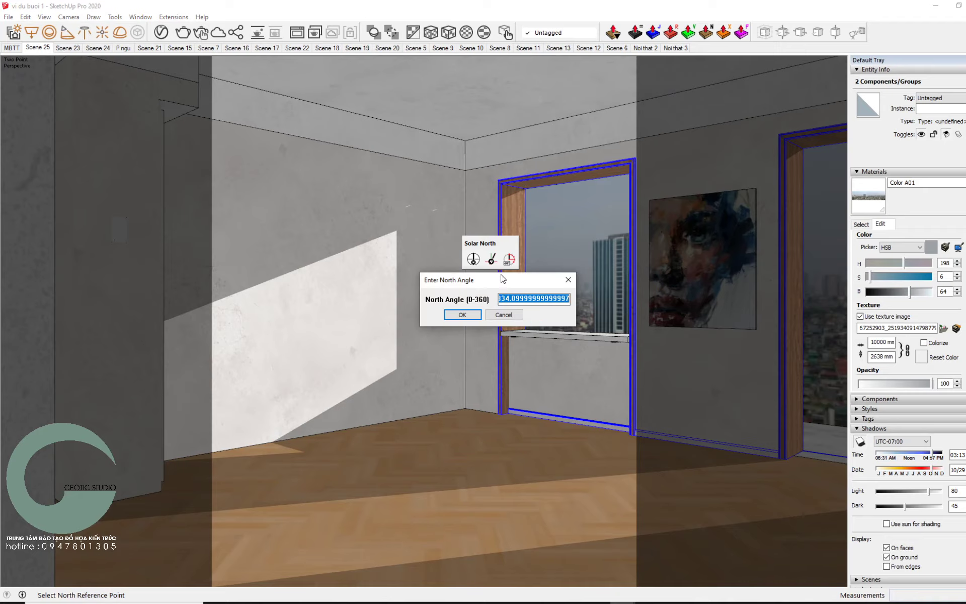
click(517, 302)
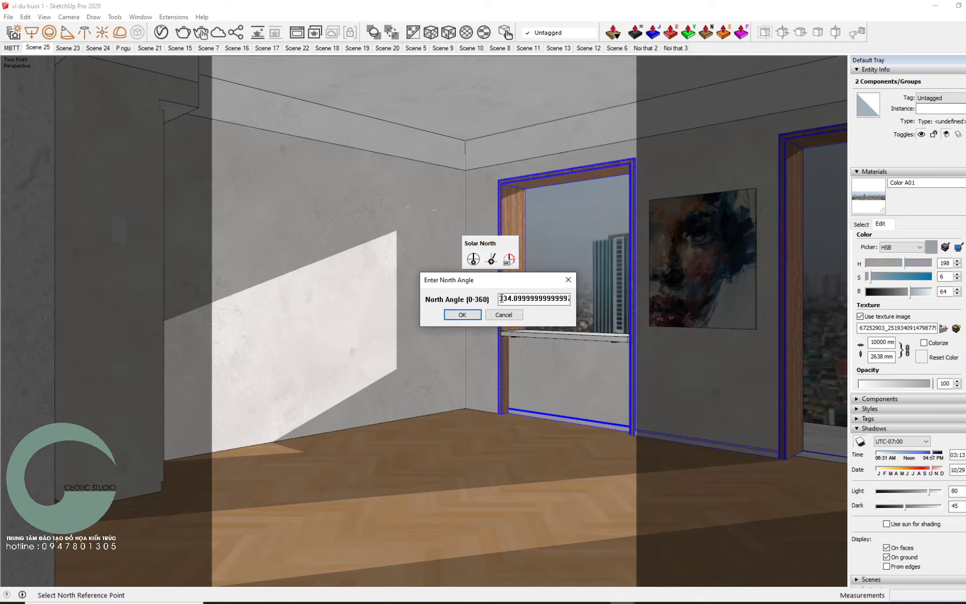
drag(501, 298, 626, 298)
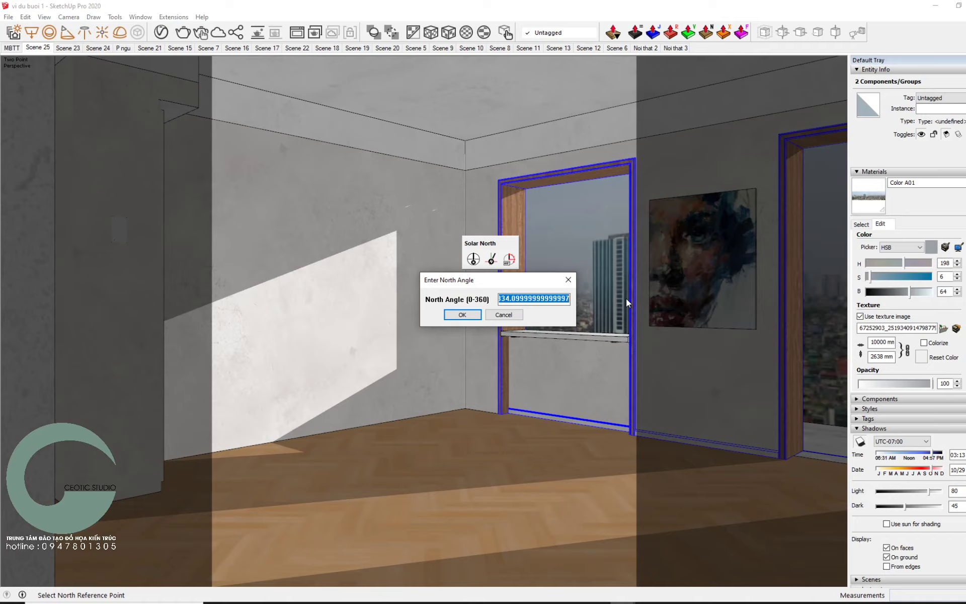
text(300)
key(Return)
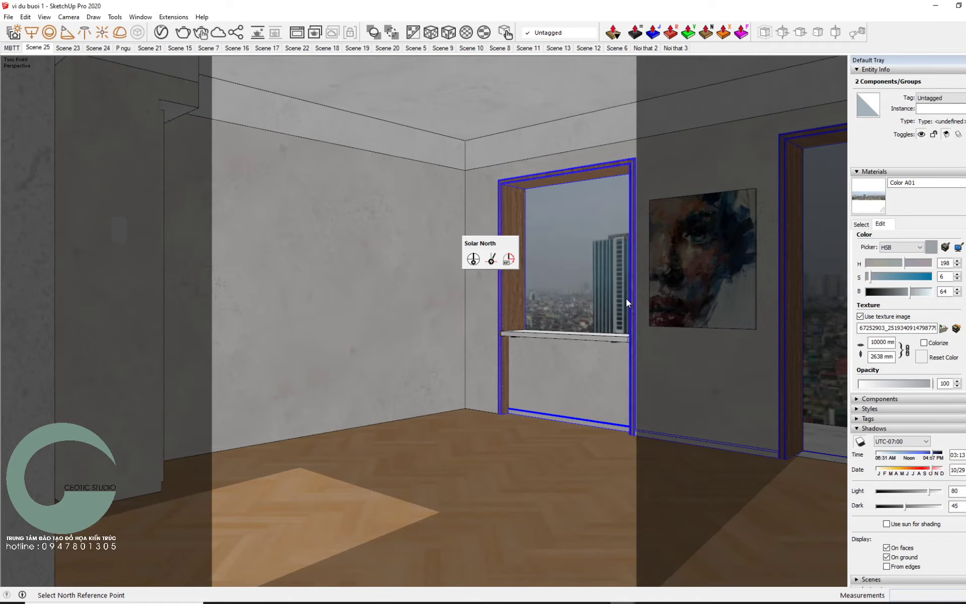